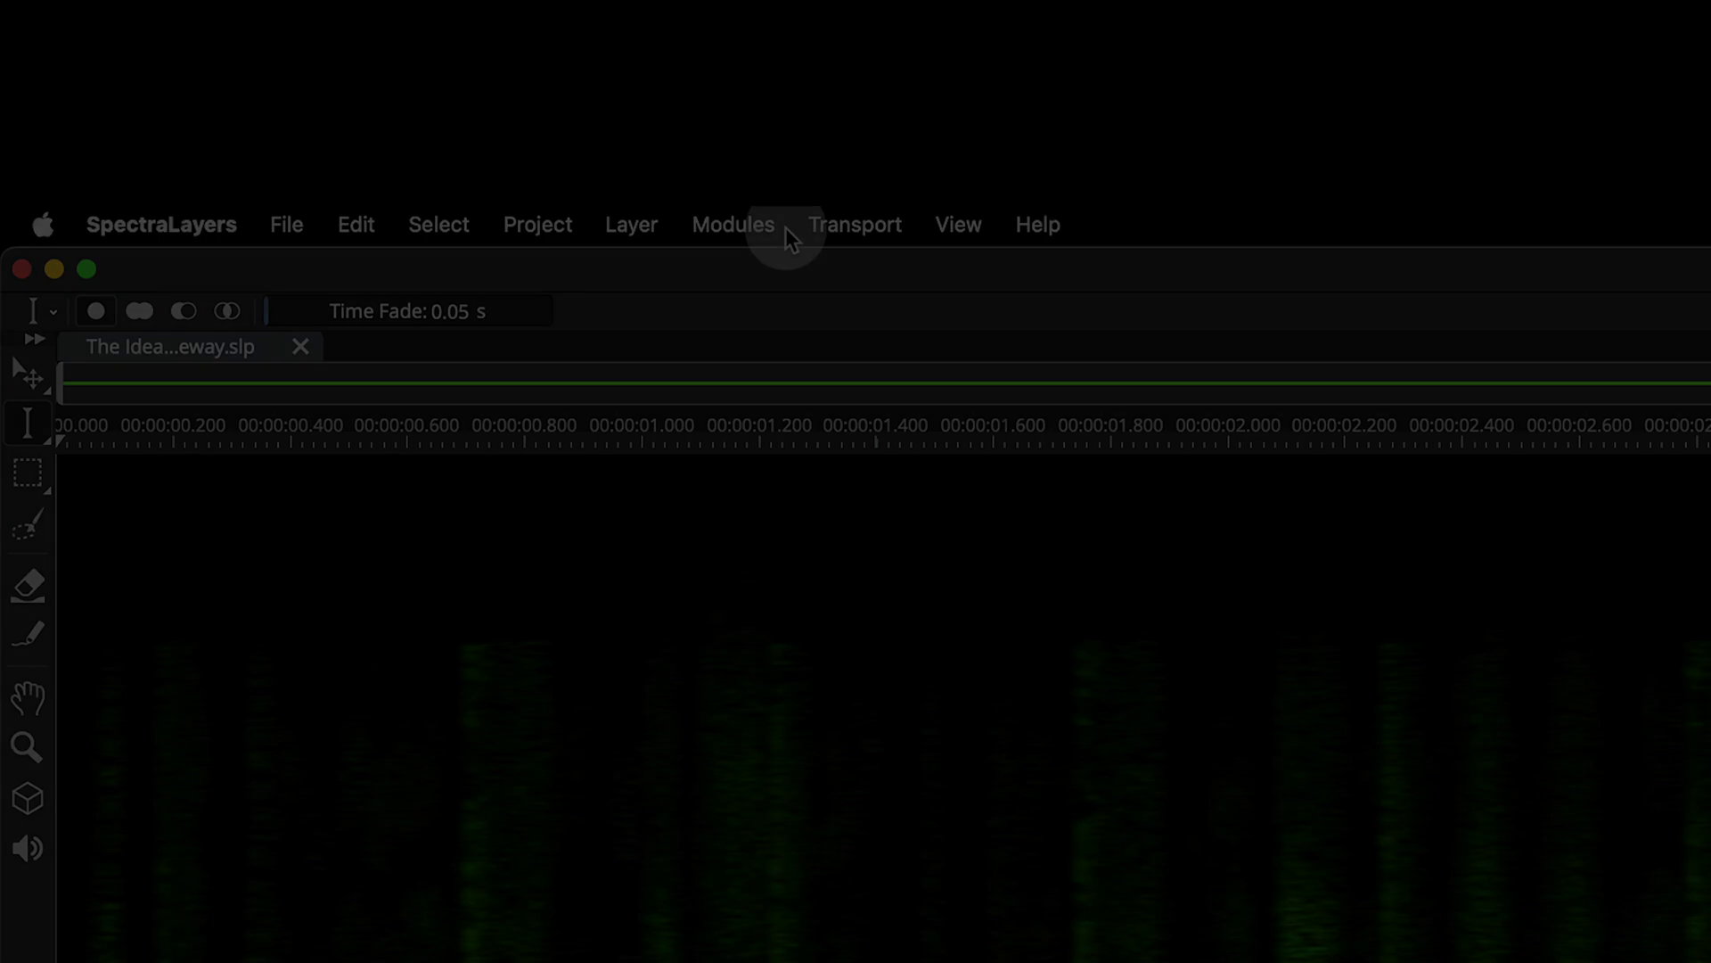
# - Show Go's Modules menu, listing Modules Chain and Unmix Song Vocals through VST3 Effects
pyautogui.click(785, 228)
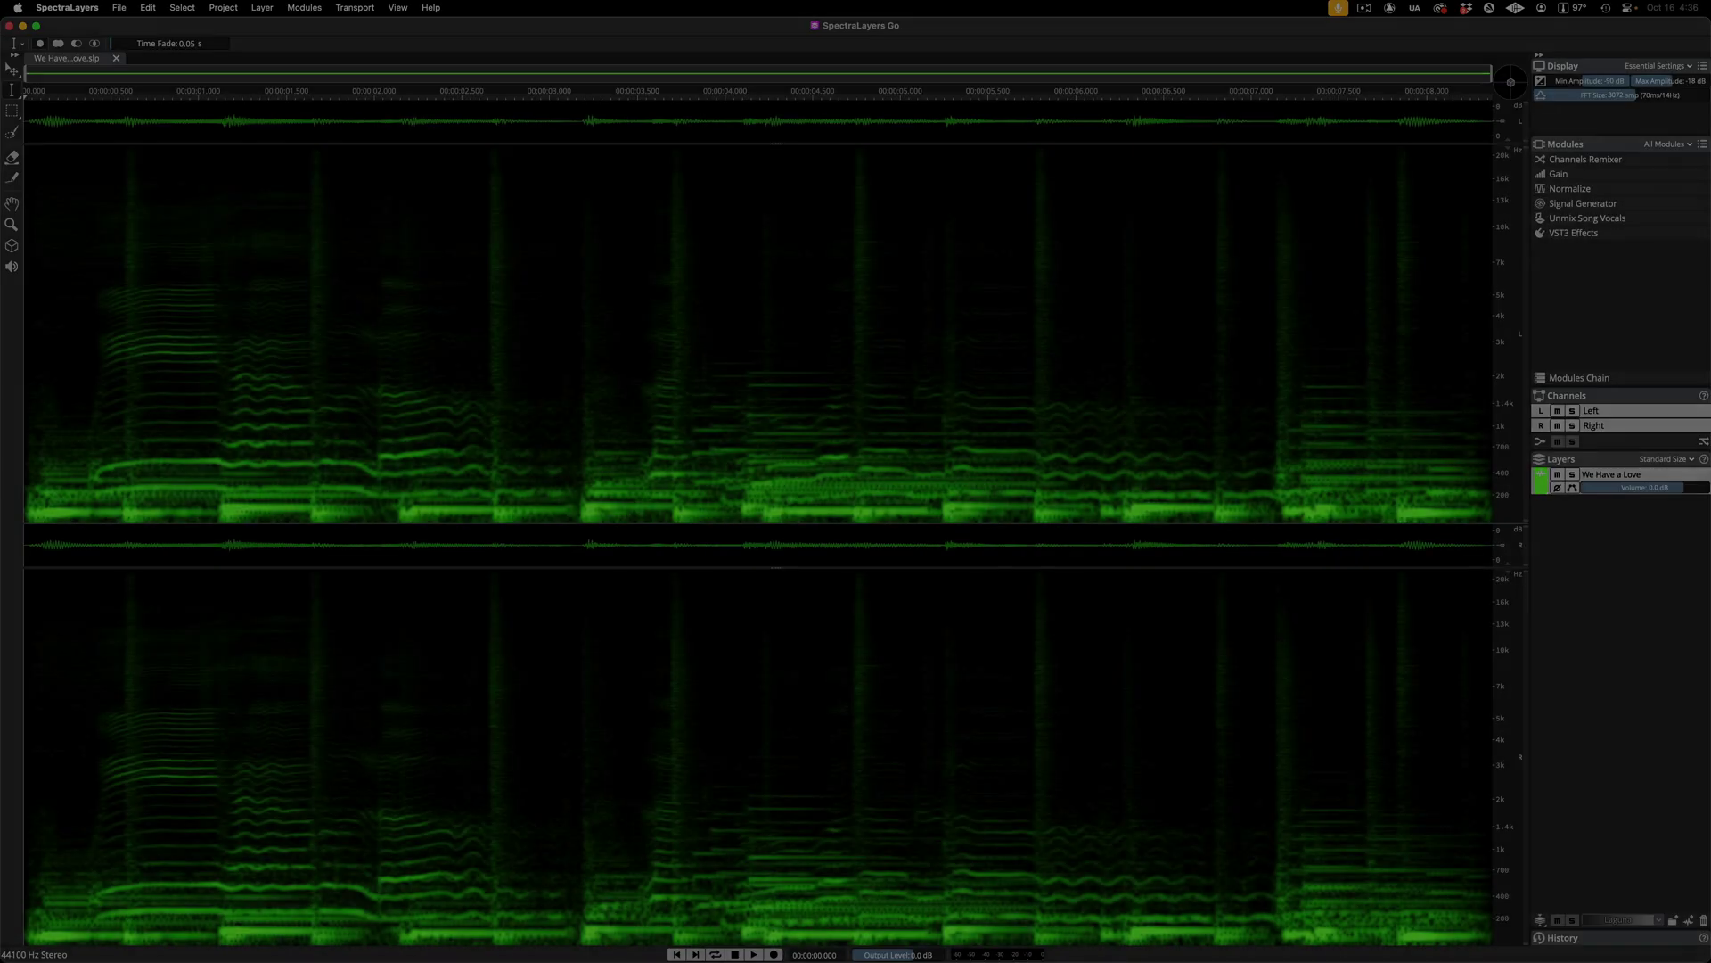
# - Play the song, then apply Unmix Song Vocals to split it into Vocals and Other
pyautogui.press('space')
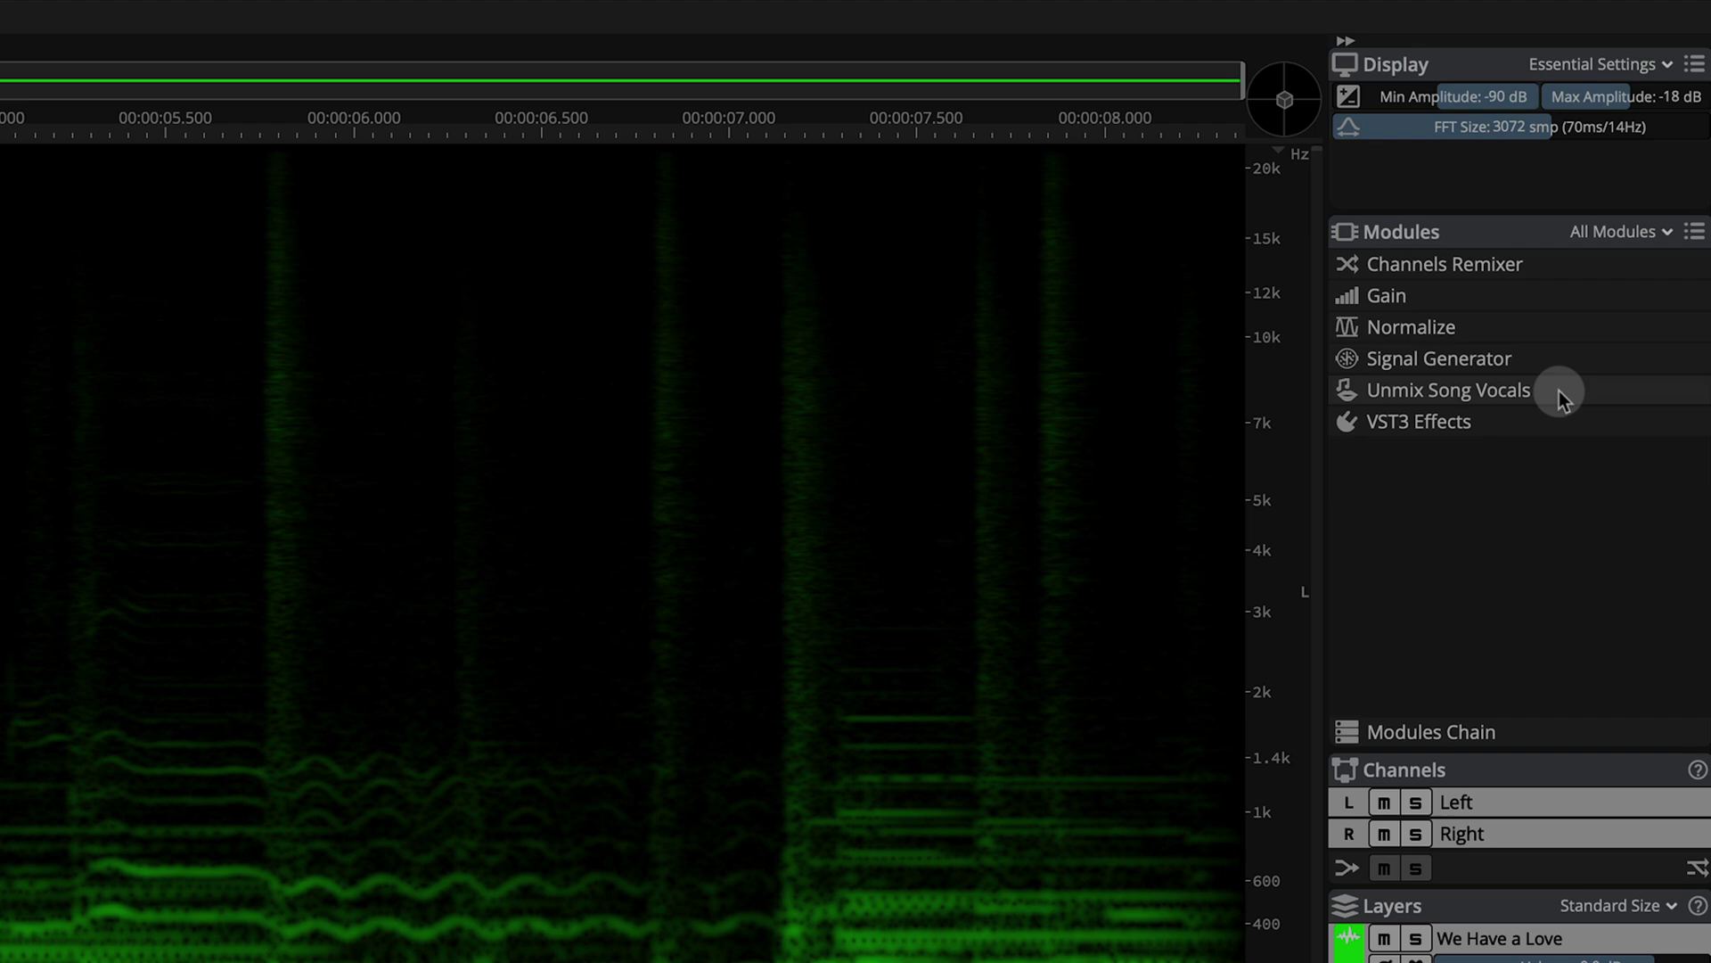
pyautogui.click(1560, 397)
pyautogui.click(1281, 863)
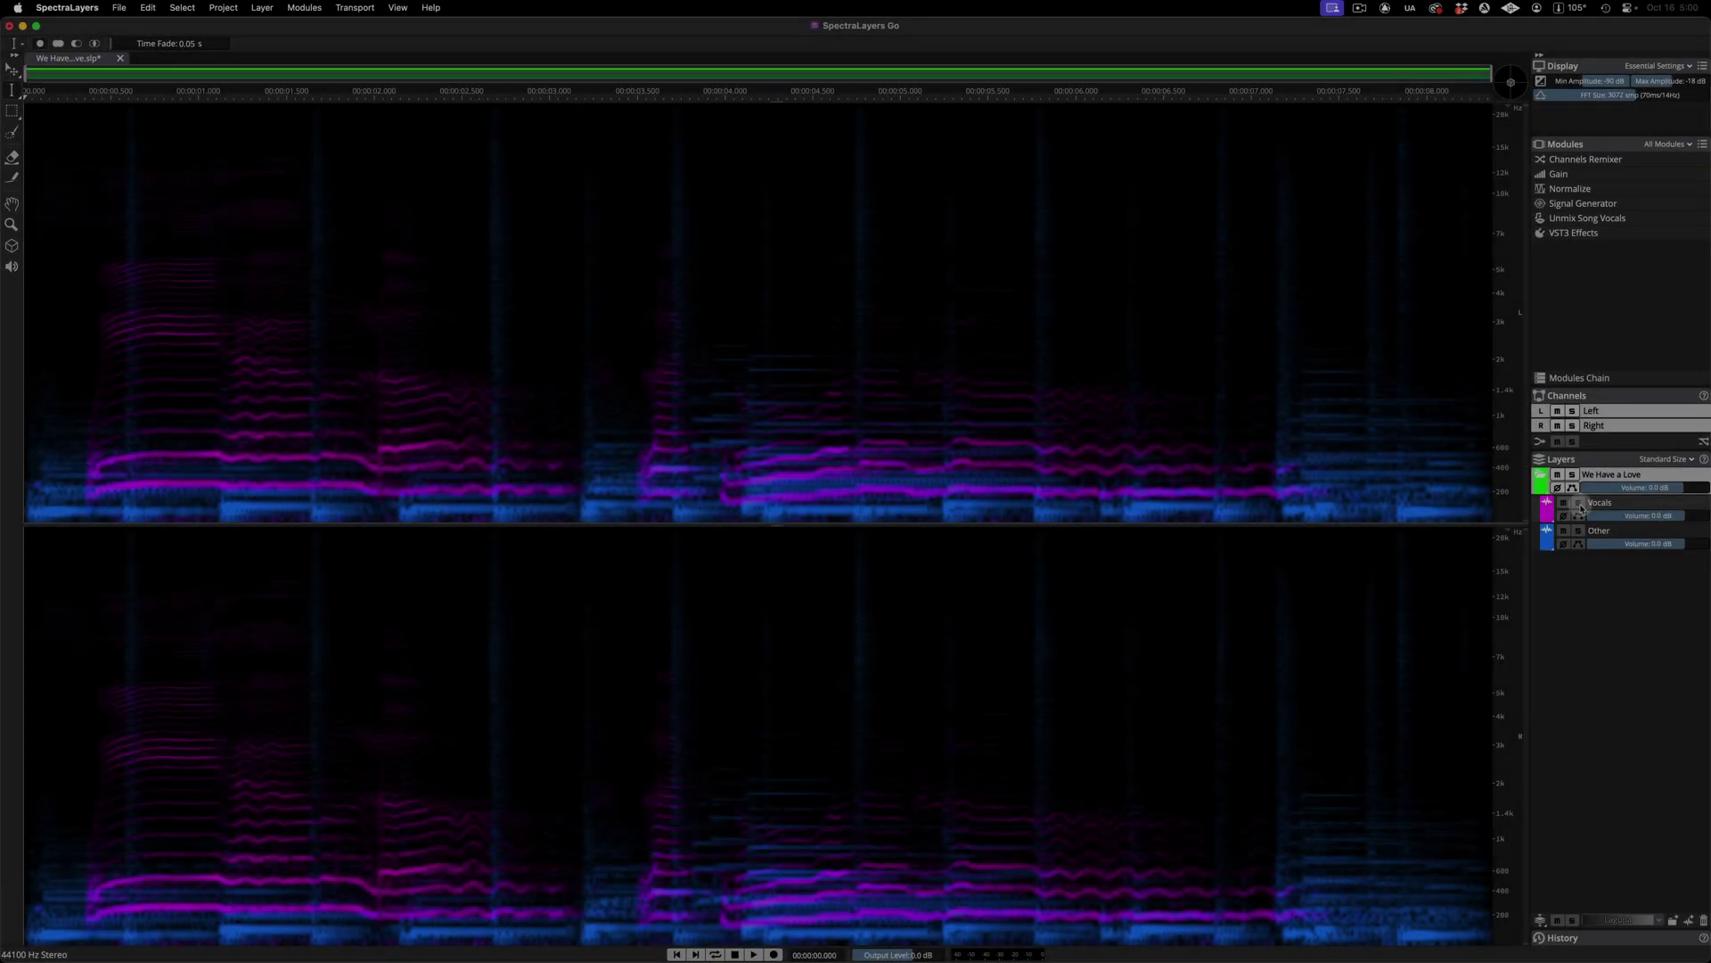
# - Solo and play the Vocals layer, then solo and play the Other layer
pyautogui.click(1579, 505)
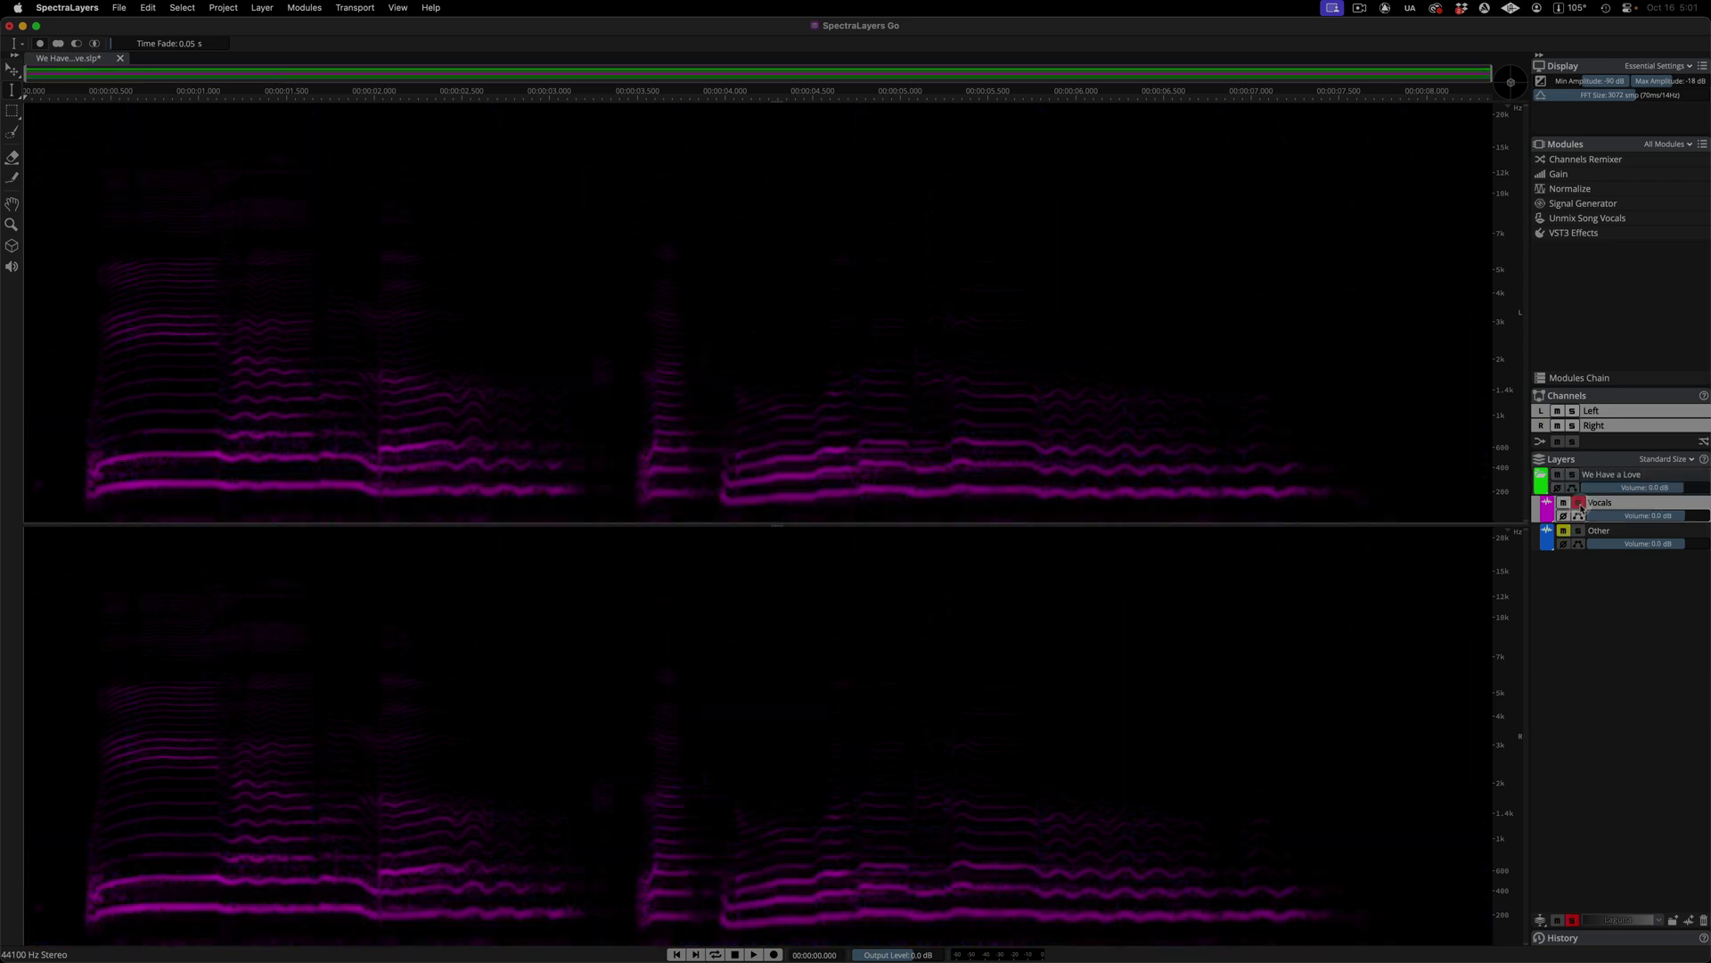
pyautogui.press('space')
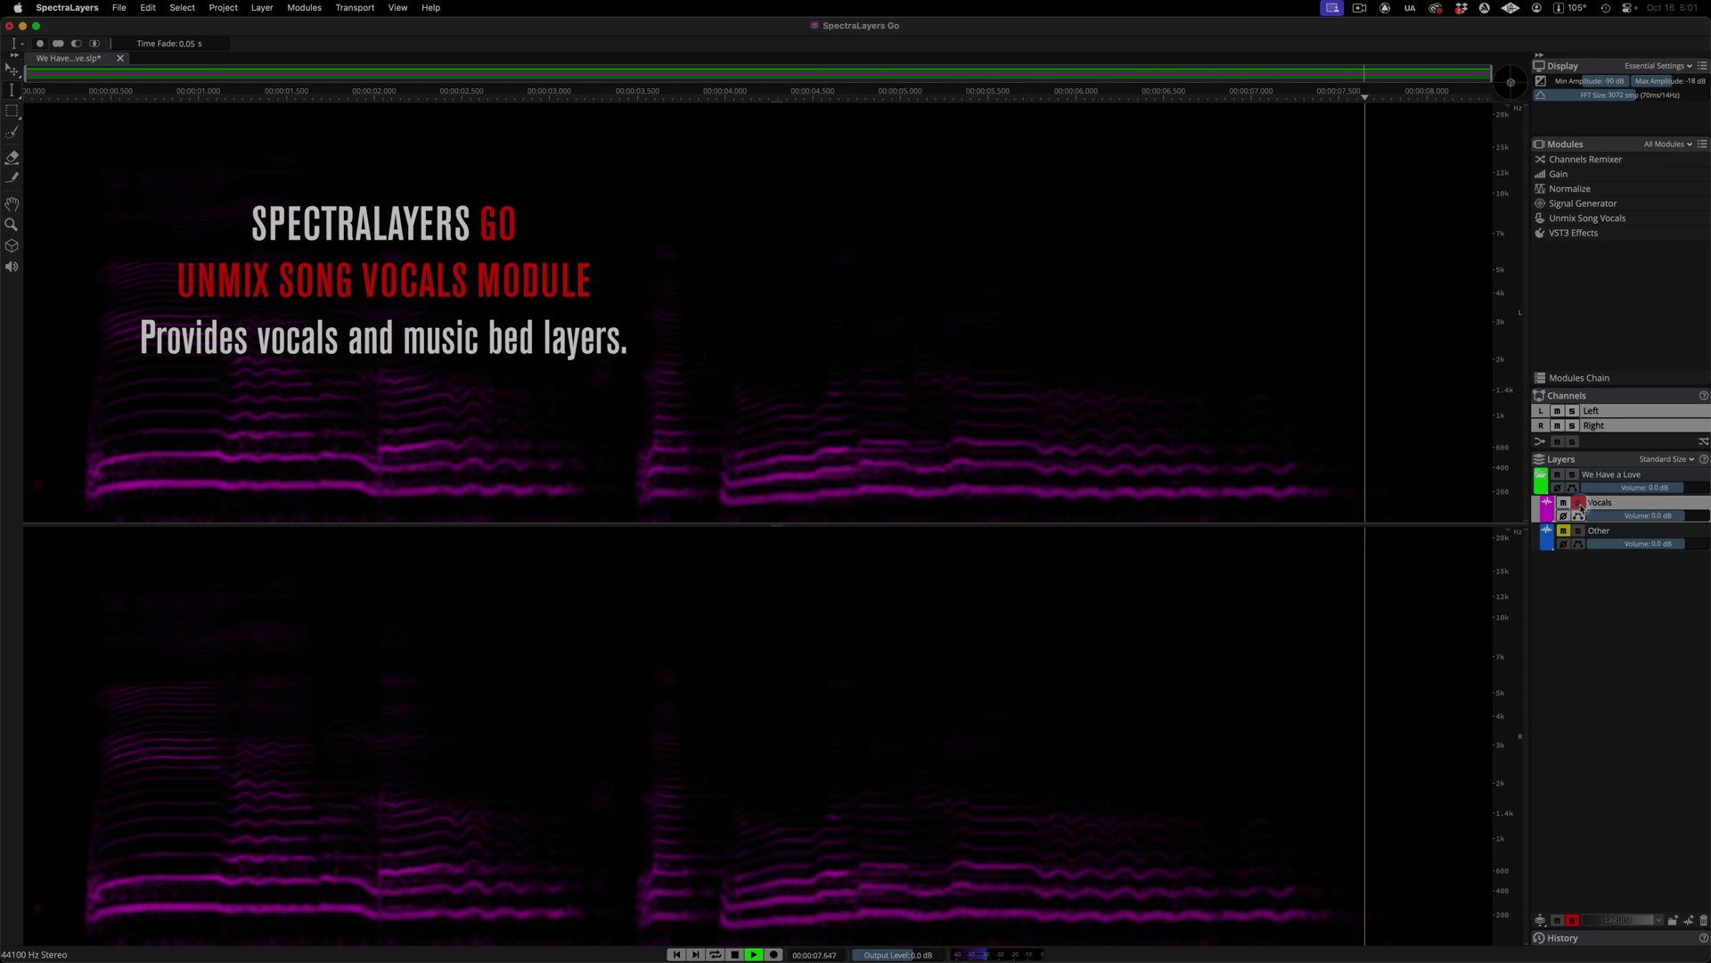
pyautogui.click(1579, 532)
pyautogui.press('space')
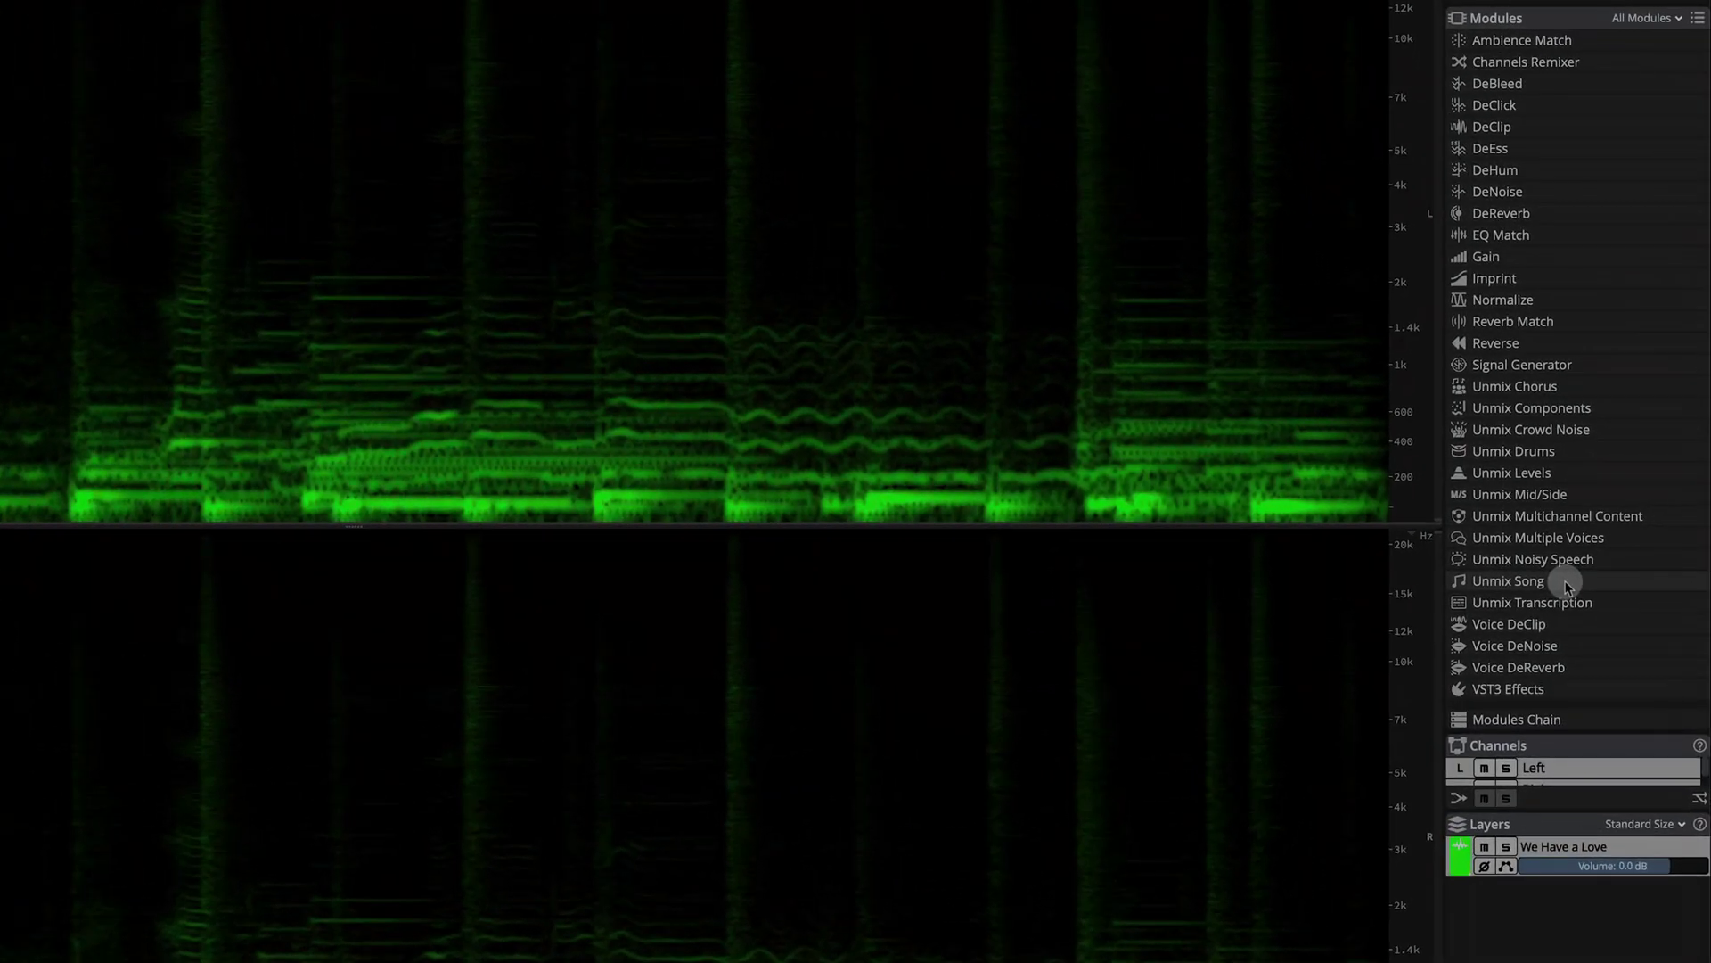
# - Apply Unmix Song in Pro, then solo Drums, Piano and Bass in turn during playback
pyautogui.click(1614, 565)
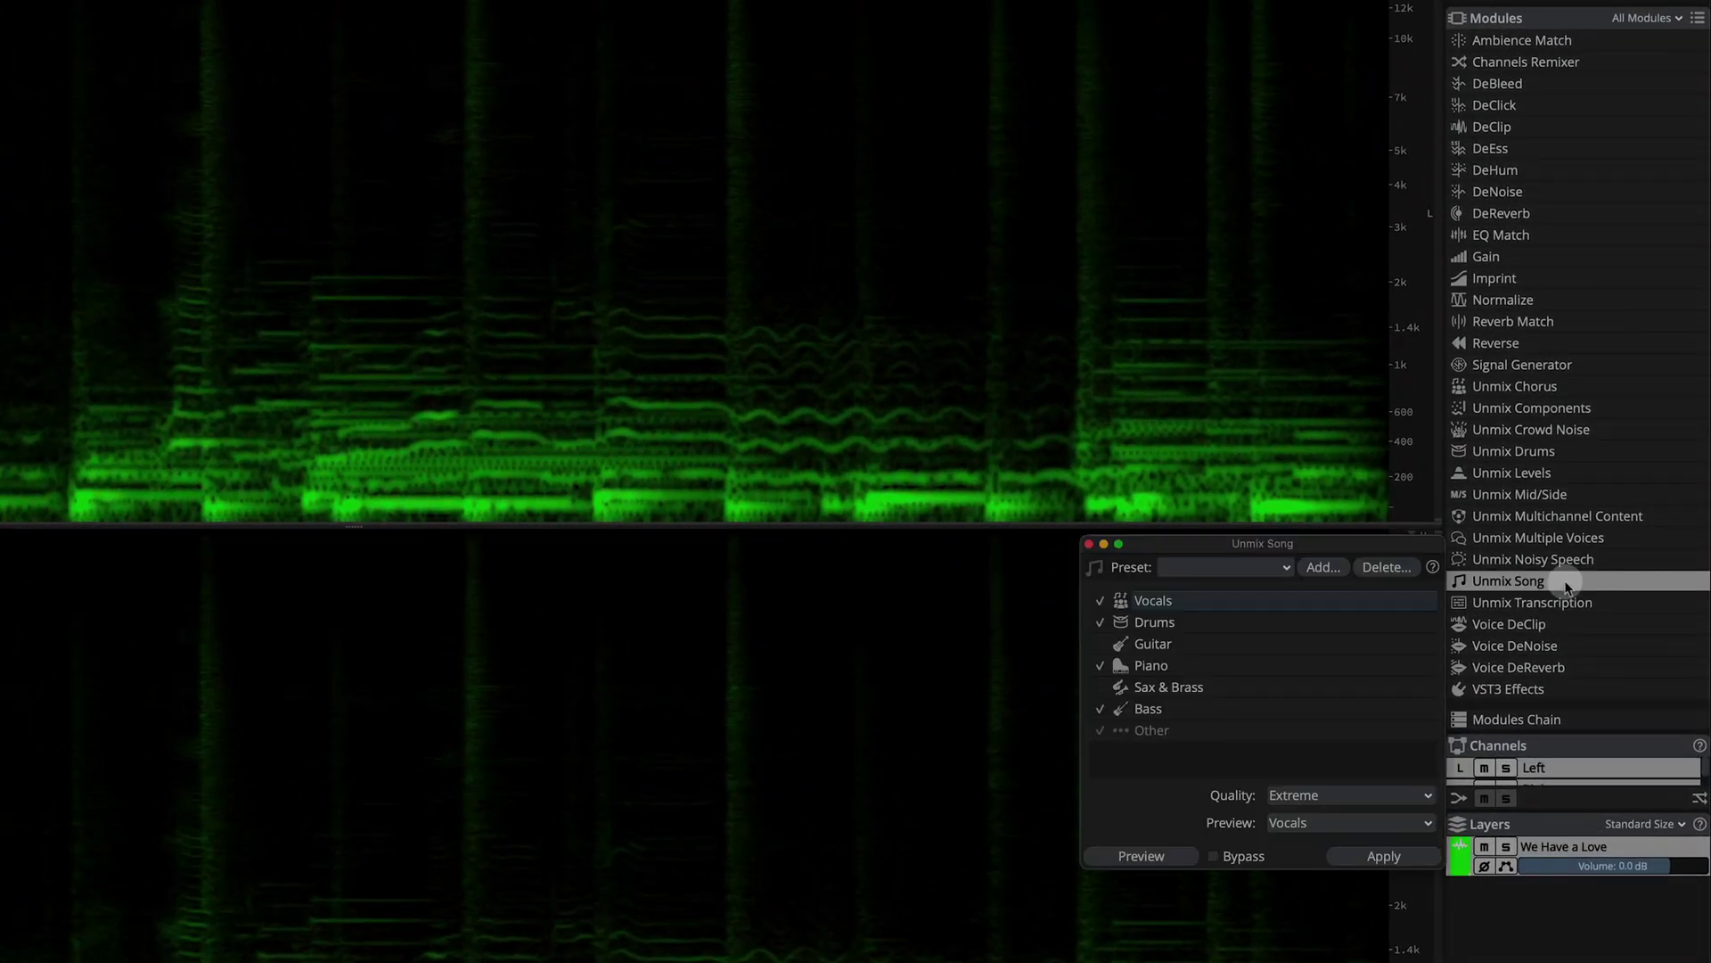
pyautogui.click(1412, 859)
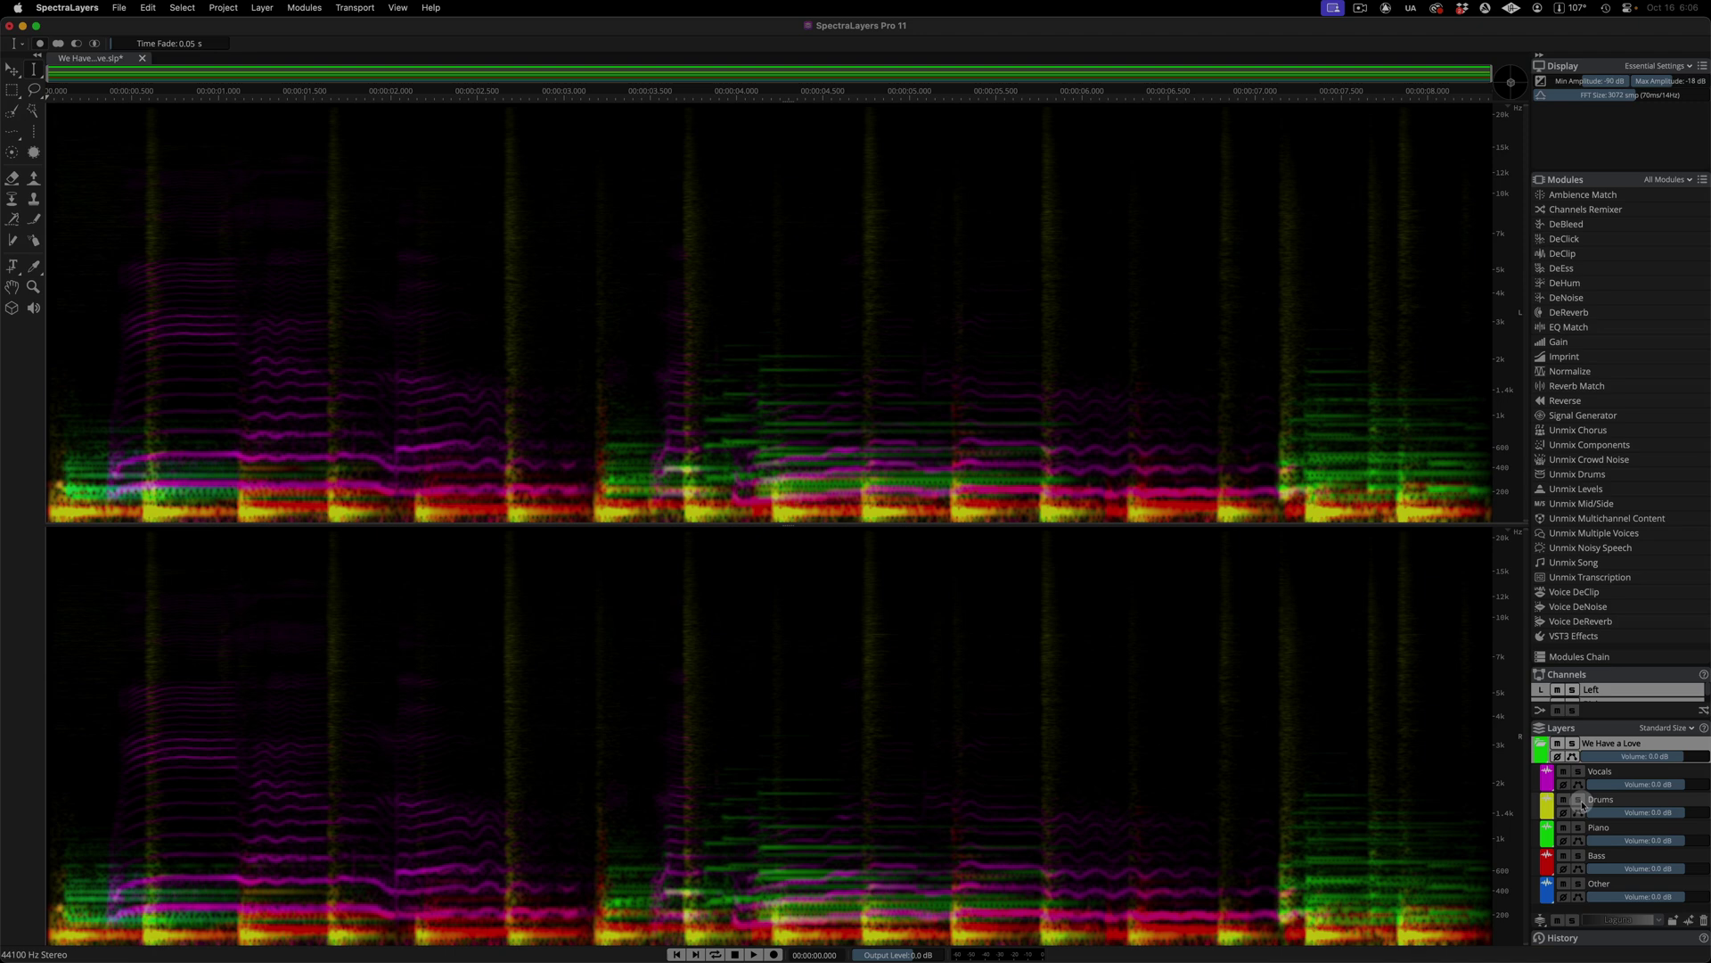
pyautogui.click(1579, 801)
pyautogui.press('space')
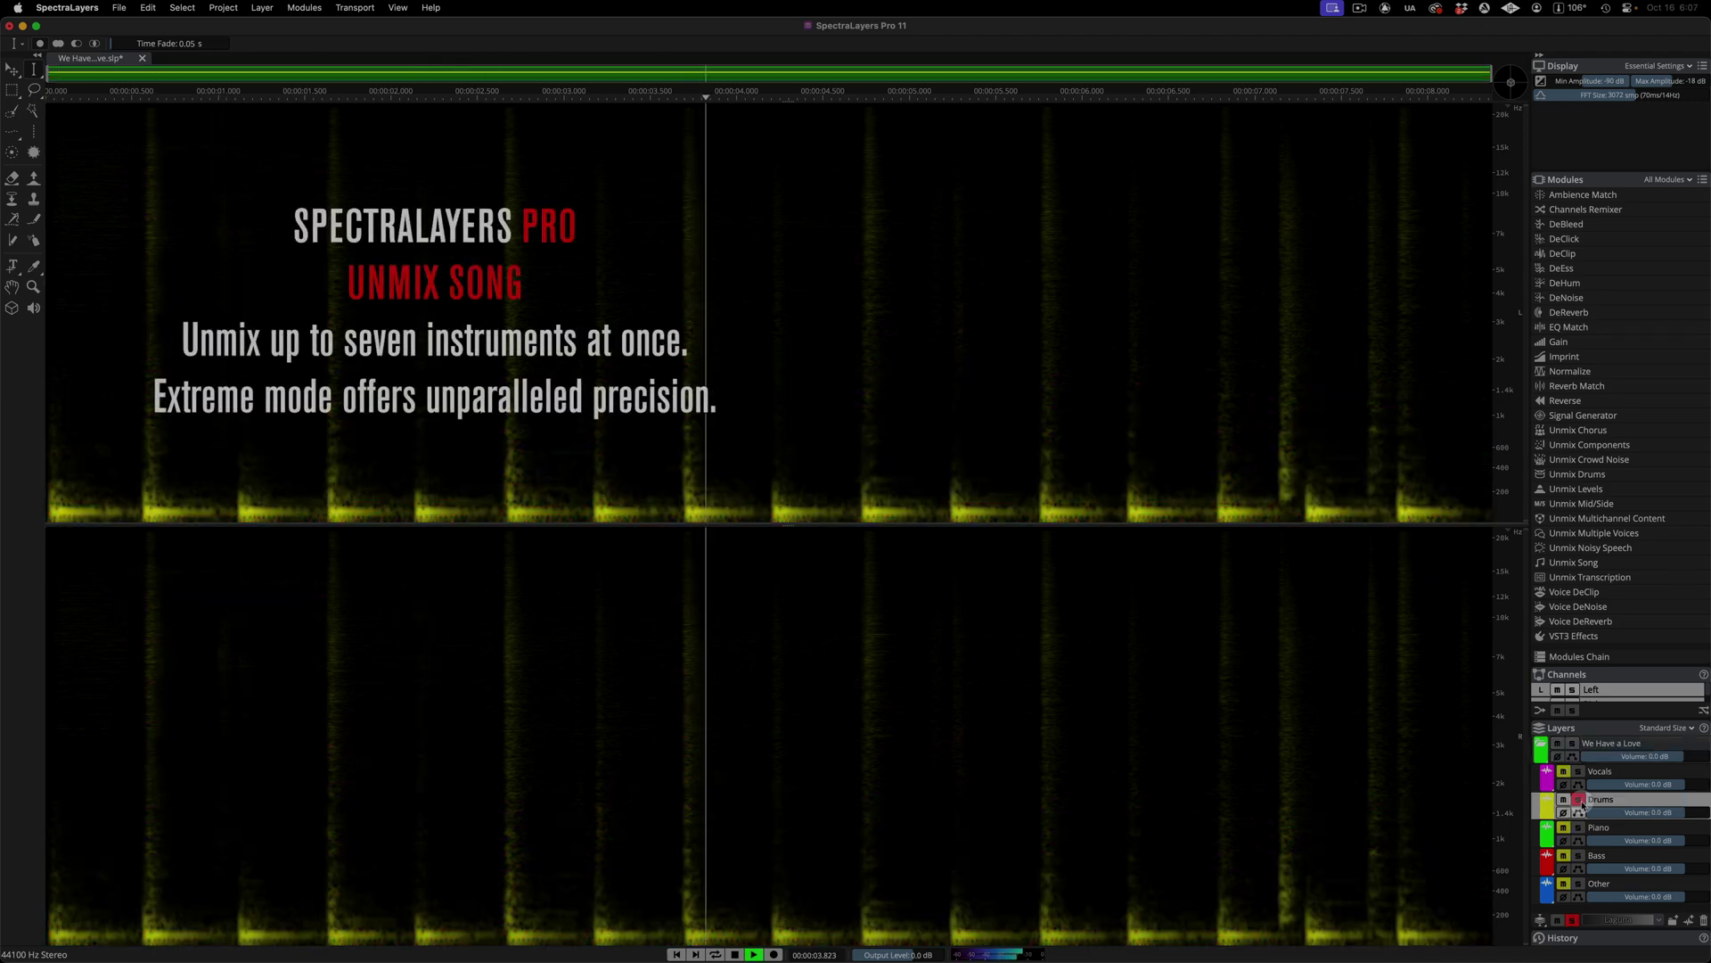
pyautogui.click(1579, 828)
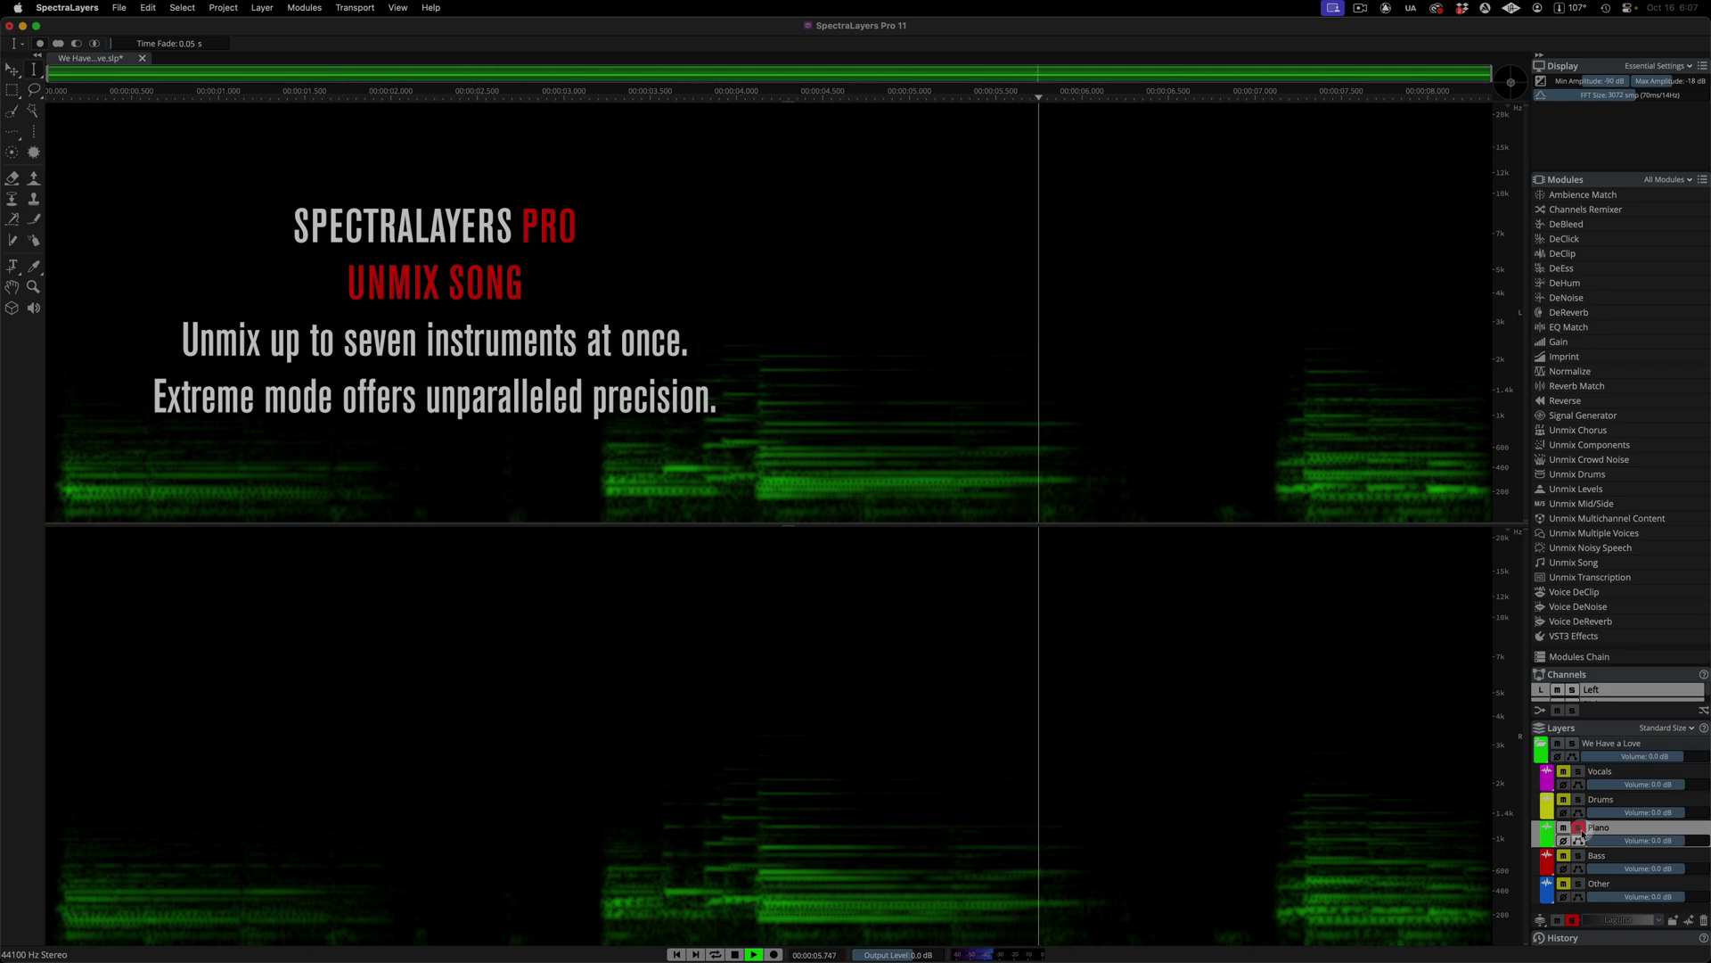
pyautogui.click(1579, 856)
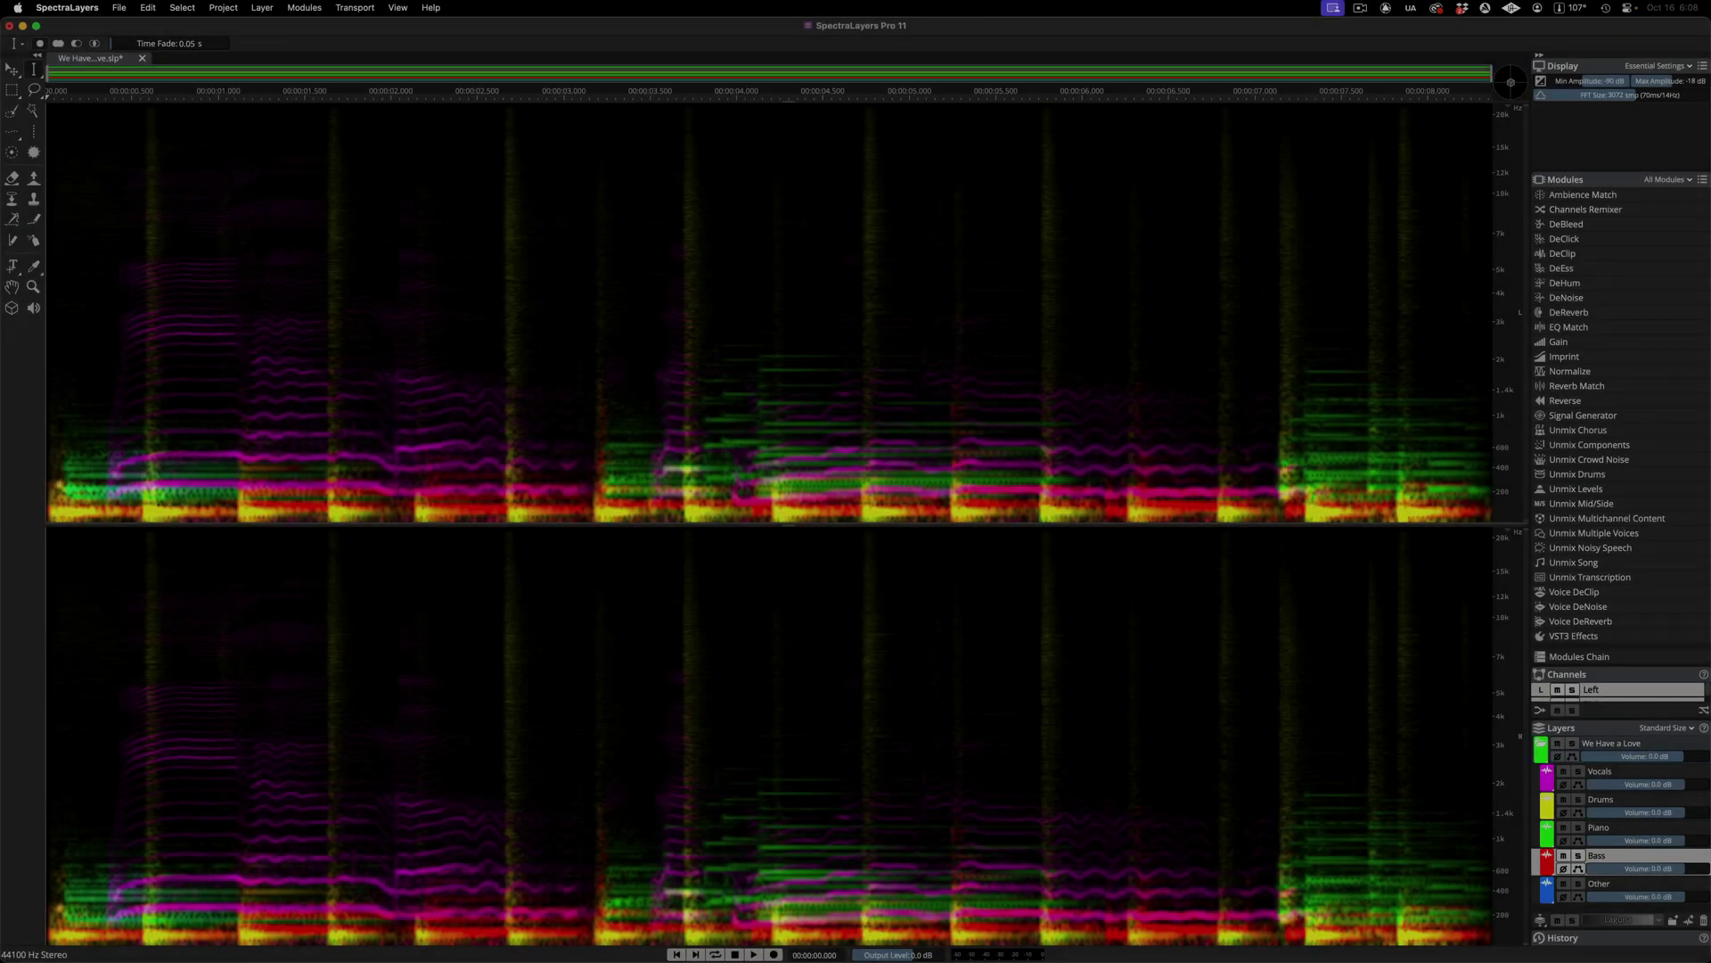
# - Play back the unmixed song with its separated layers
pyautogui.press('space')
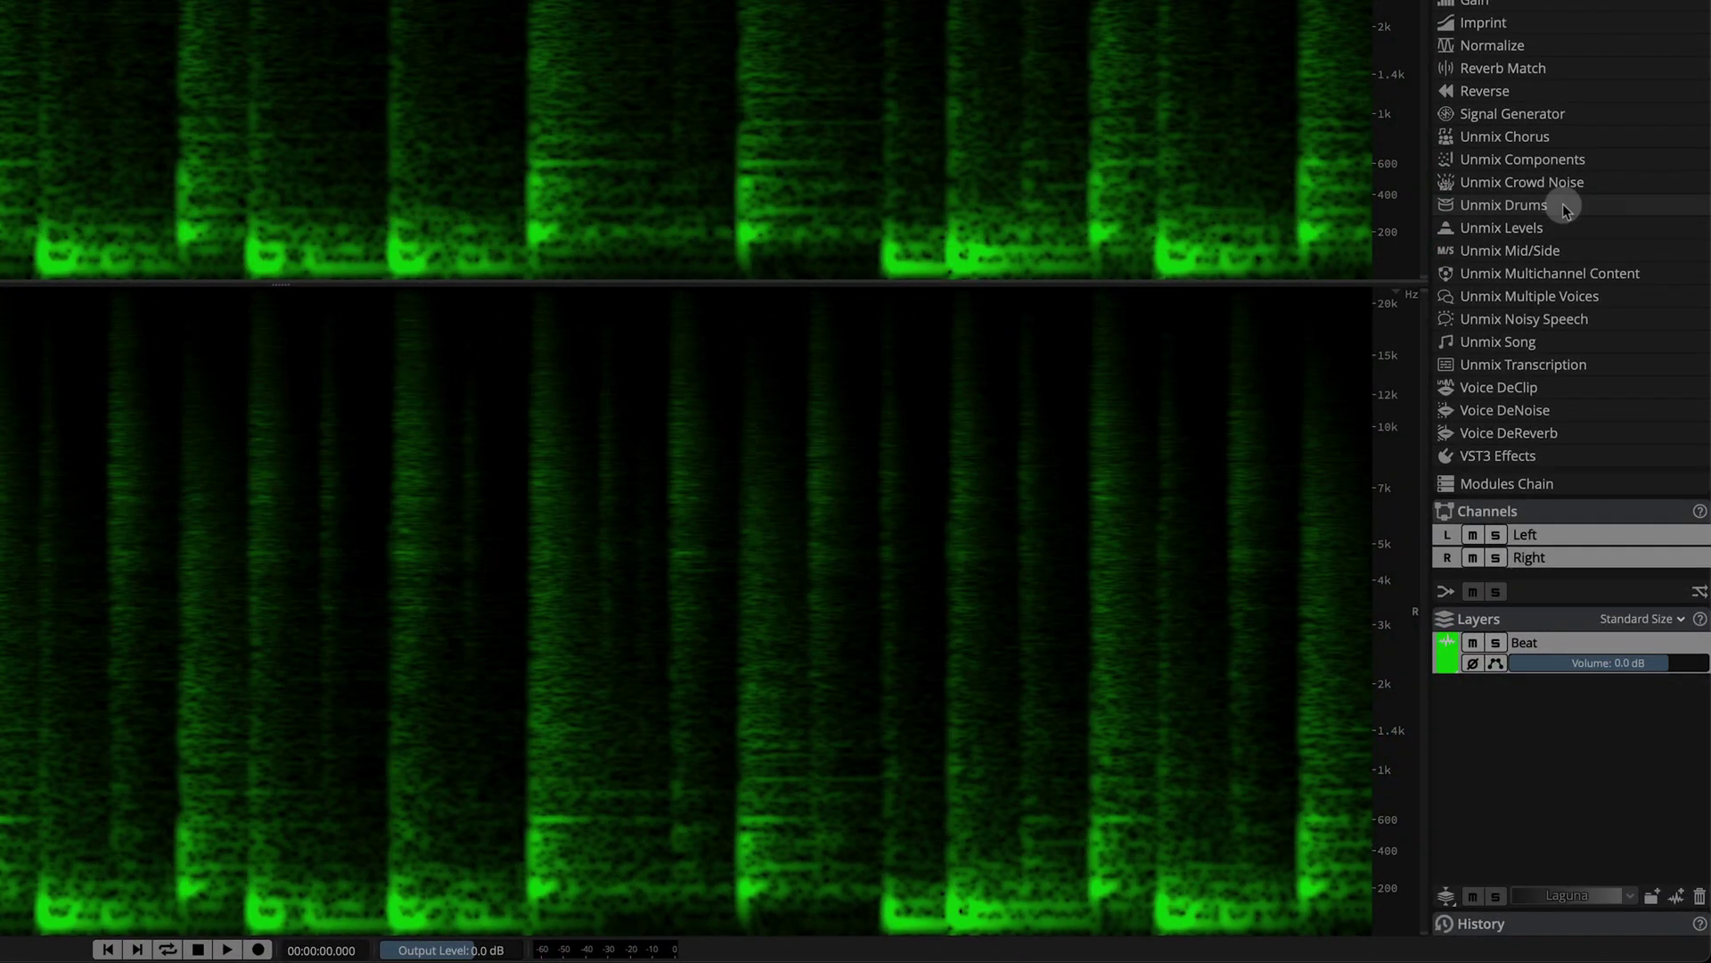
# - Apply Unmix Drums to the Beat, then solo and play the Kick layer
pyautogui.click(1616, 473)
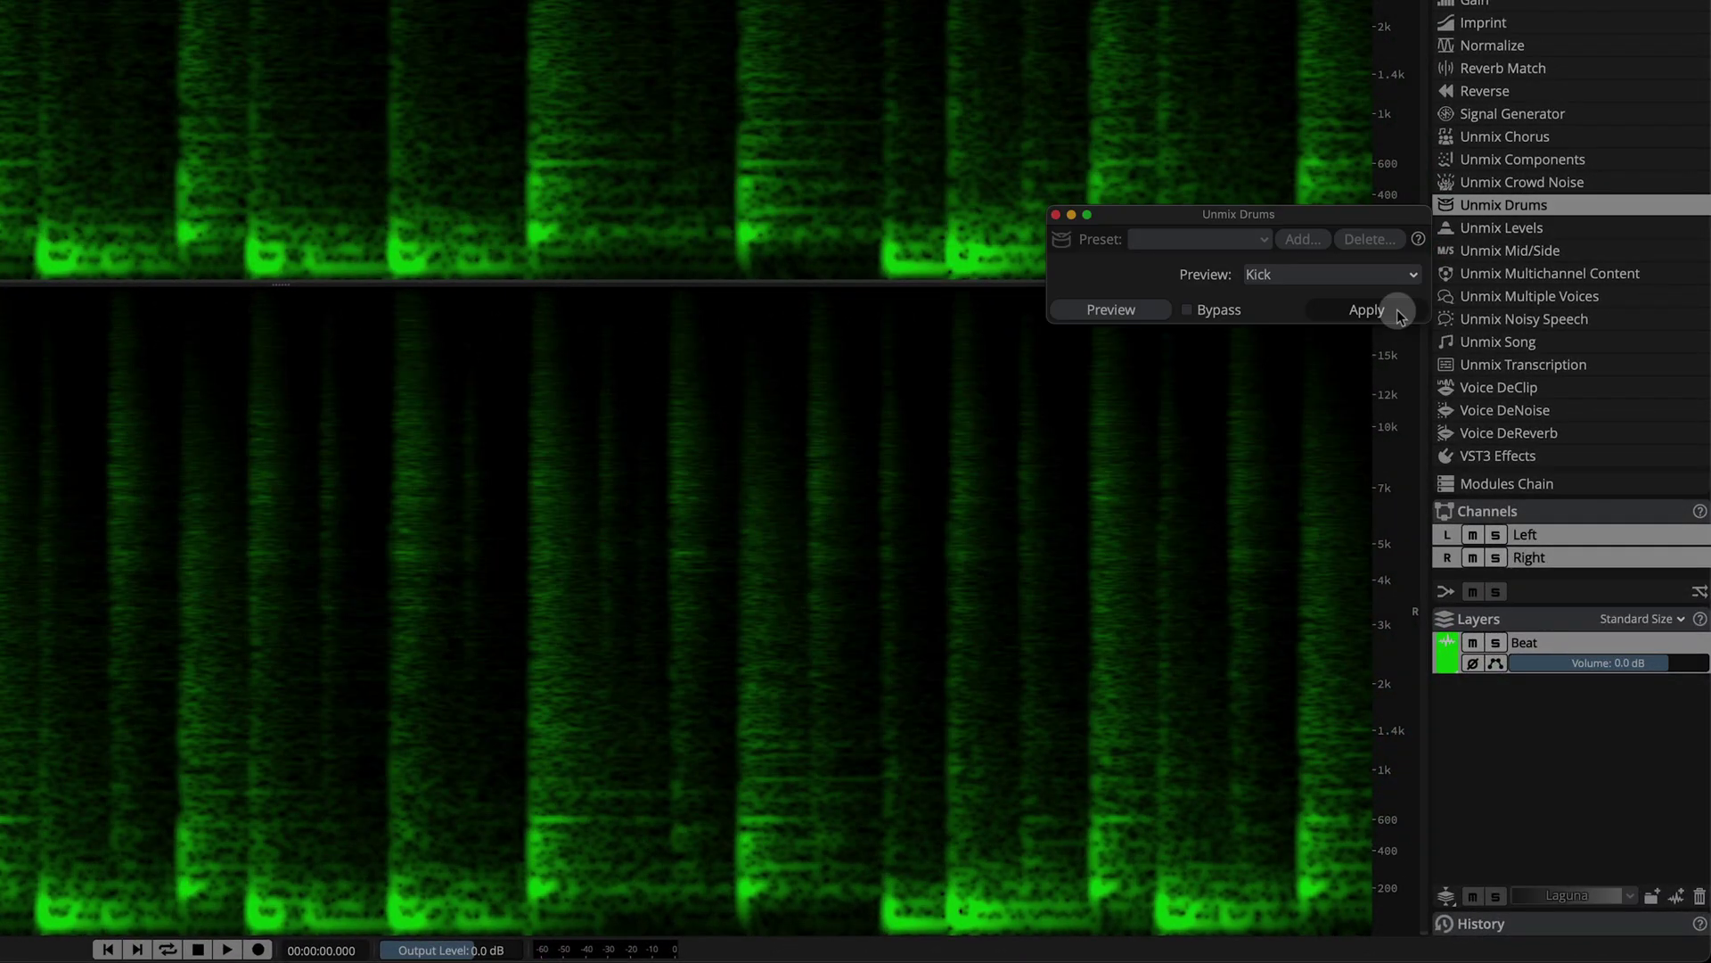
pyautogui.click(1397, 308)
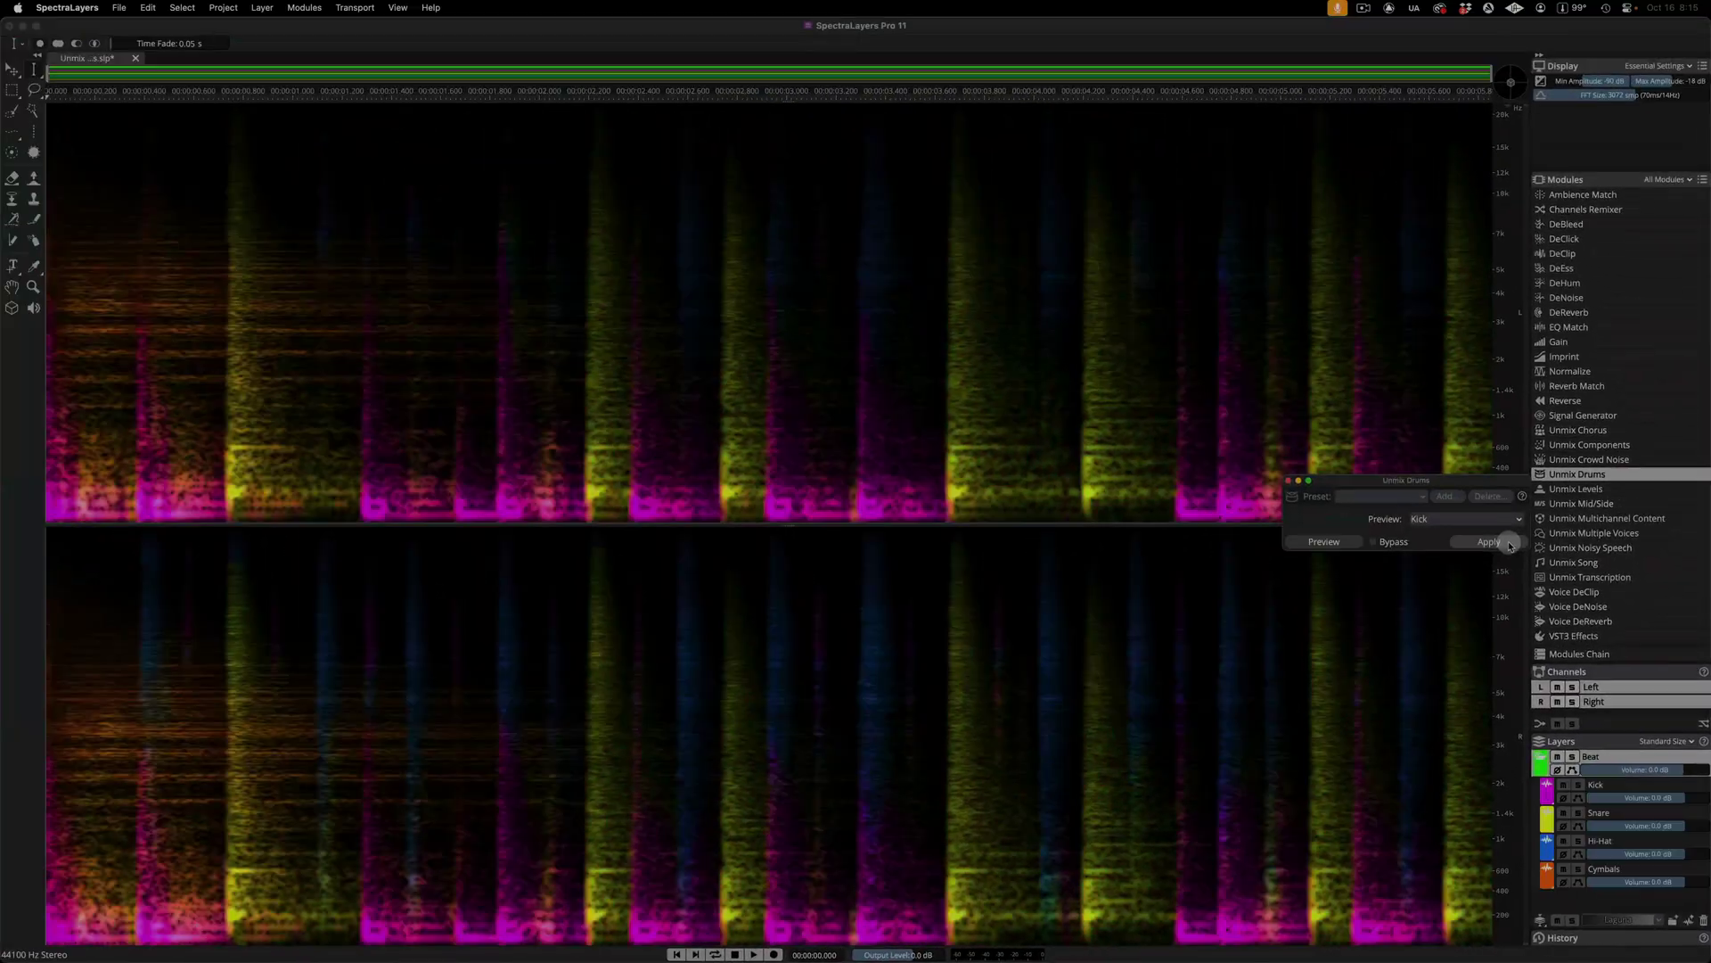
pyautogui.click(1579, 784)
pyautogui.press('space')
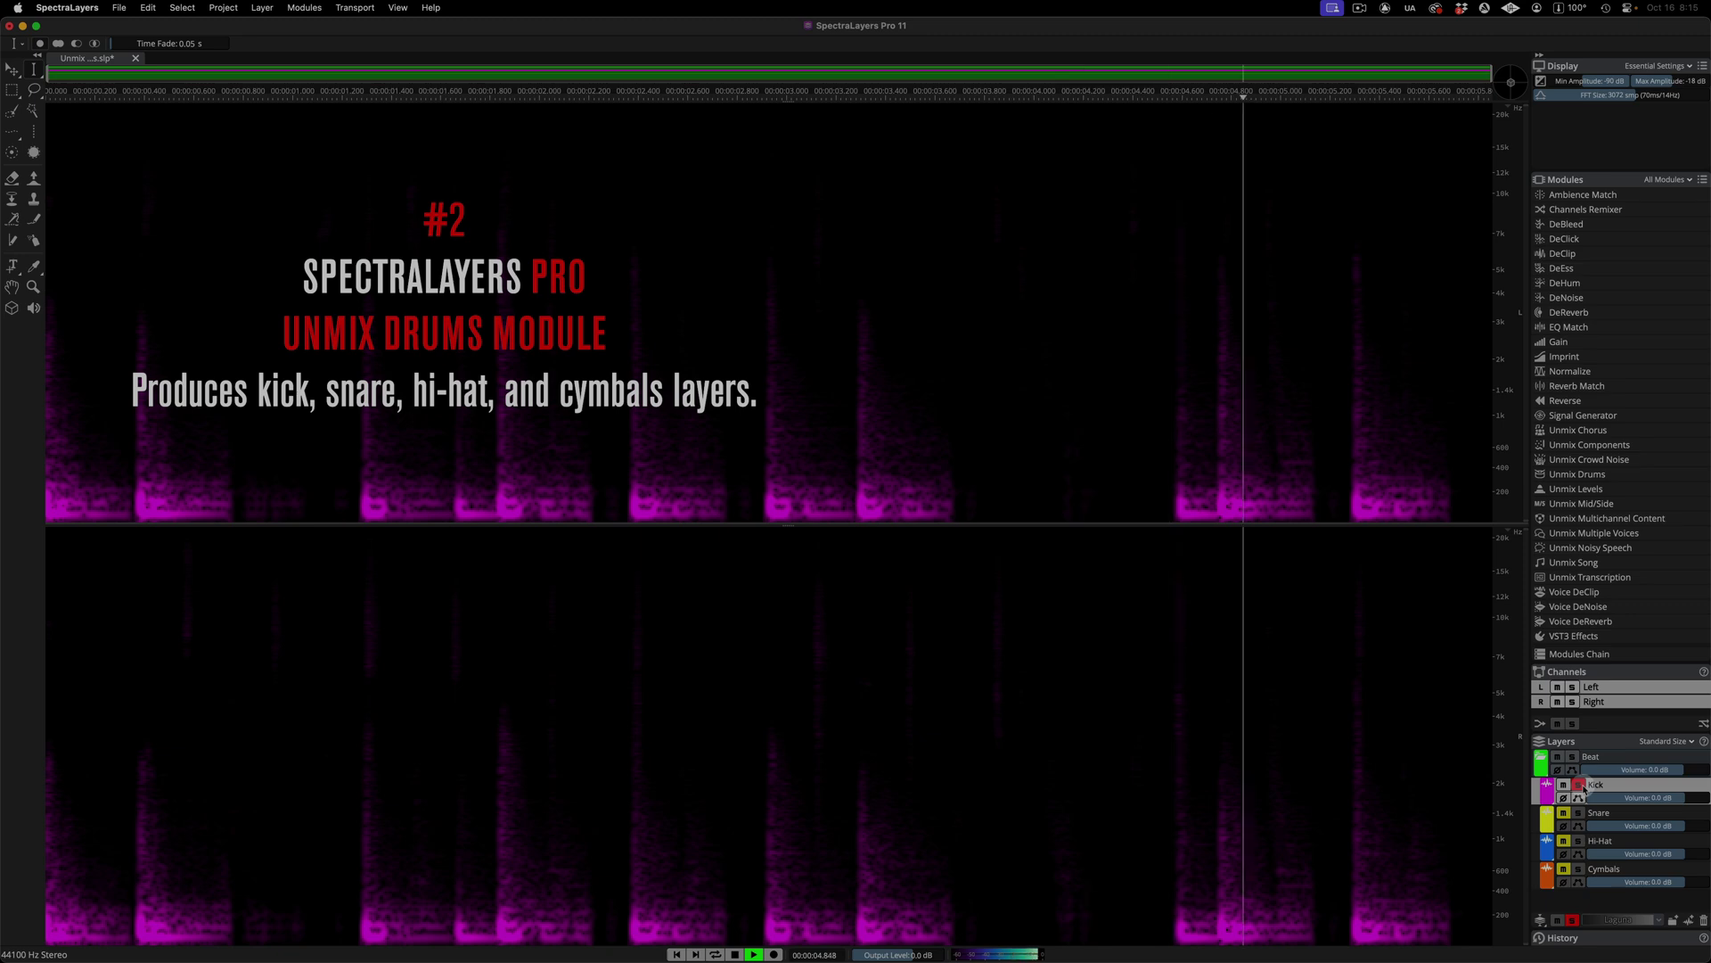
# - Solo the Snare, Hi-Hat and Cymbals layers one after another during playback
pyautogui.click(1578, 813)
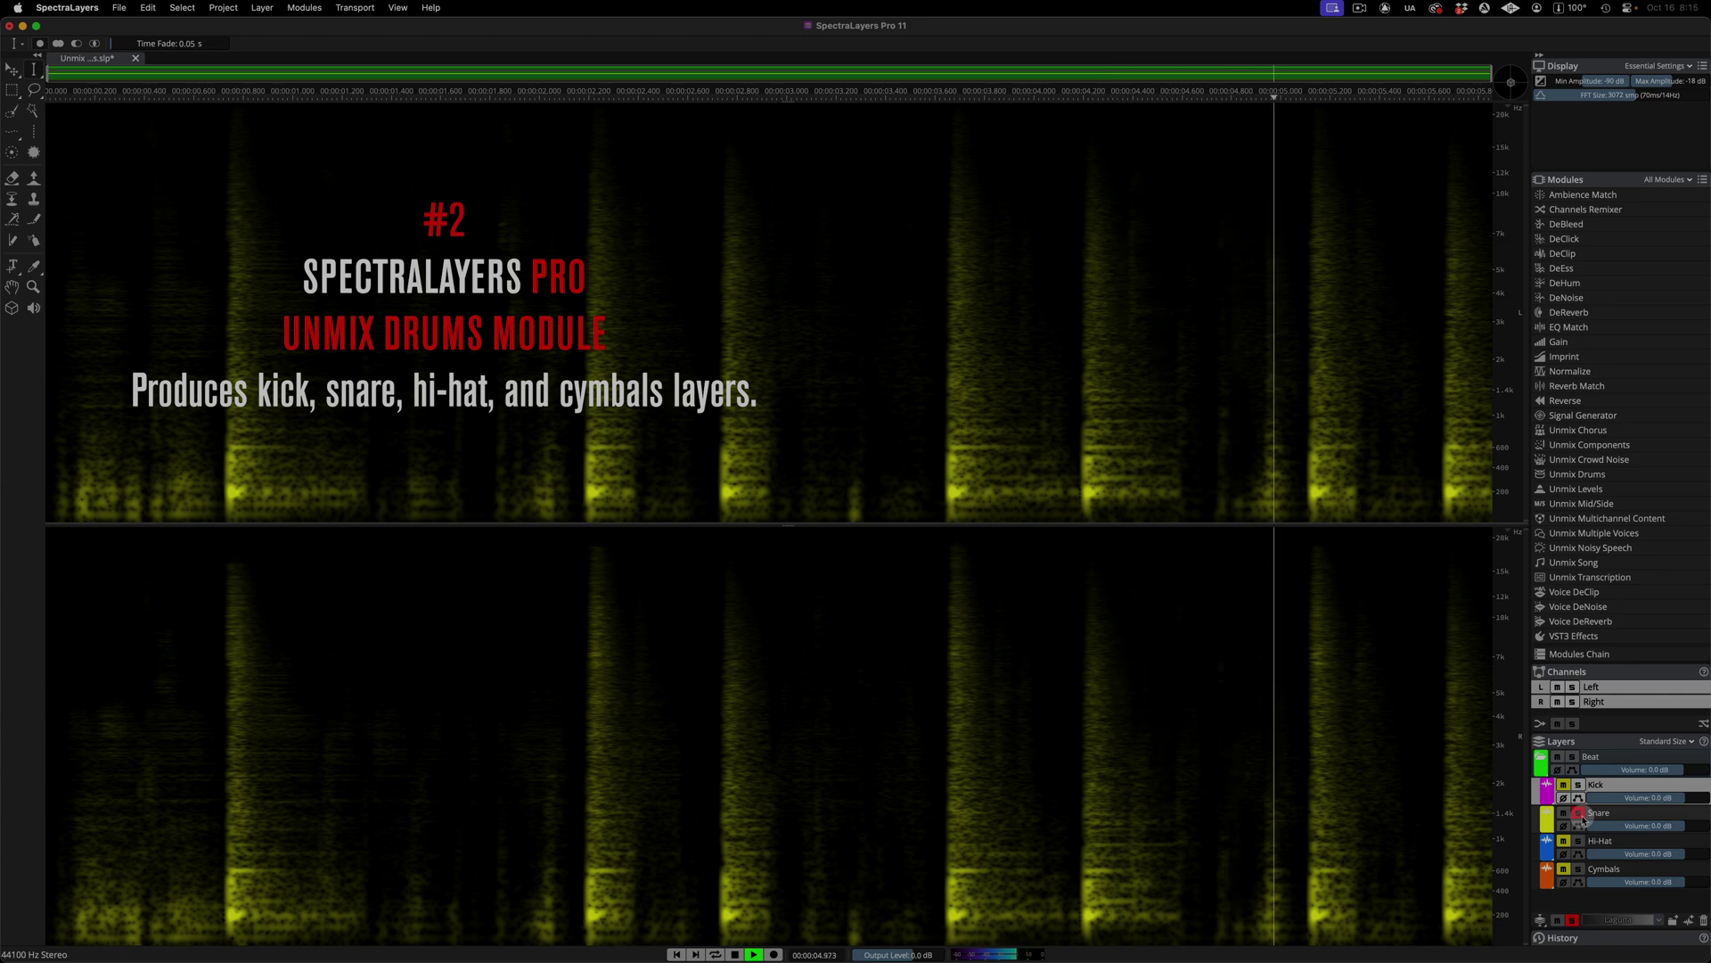
pyautogui.click(1578, 841)
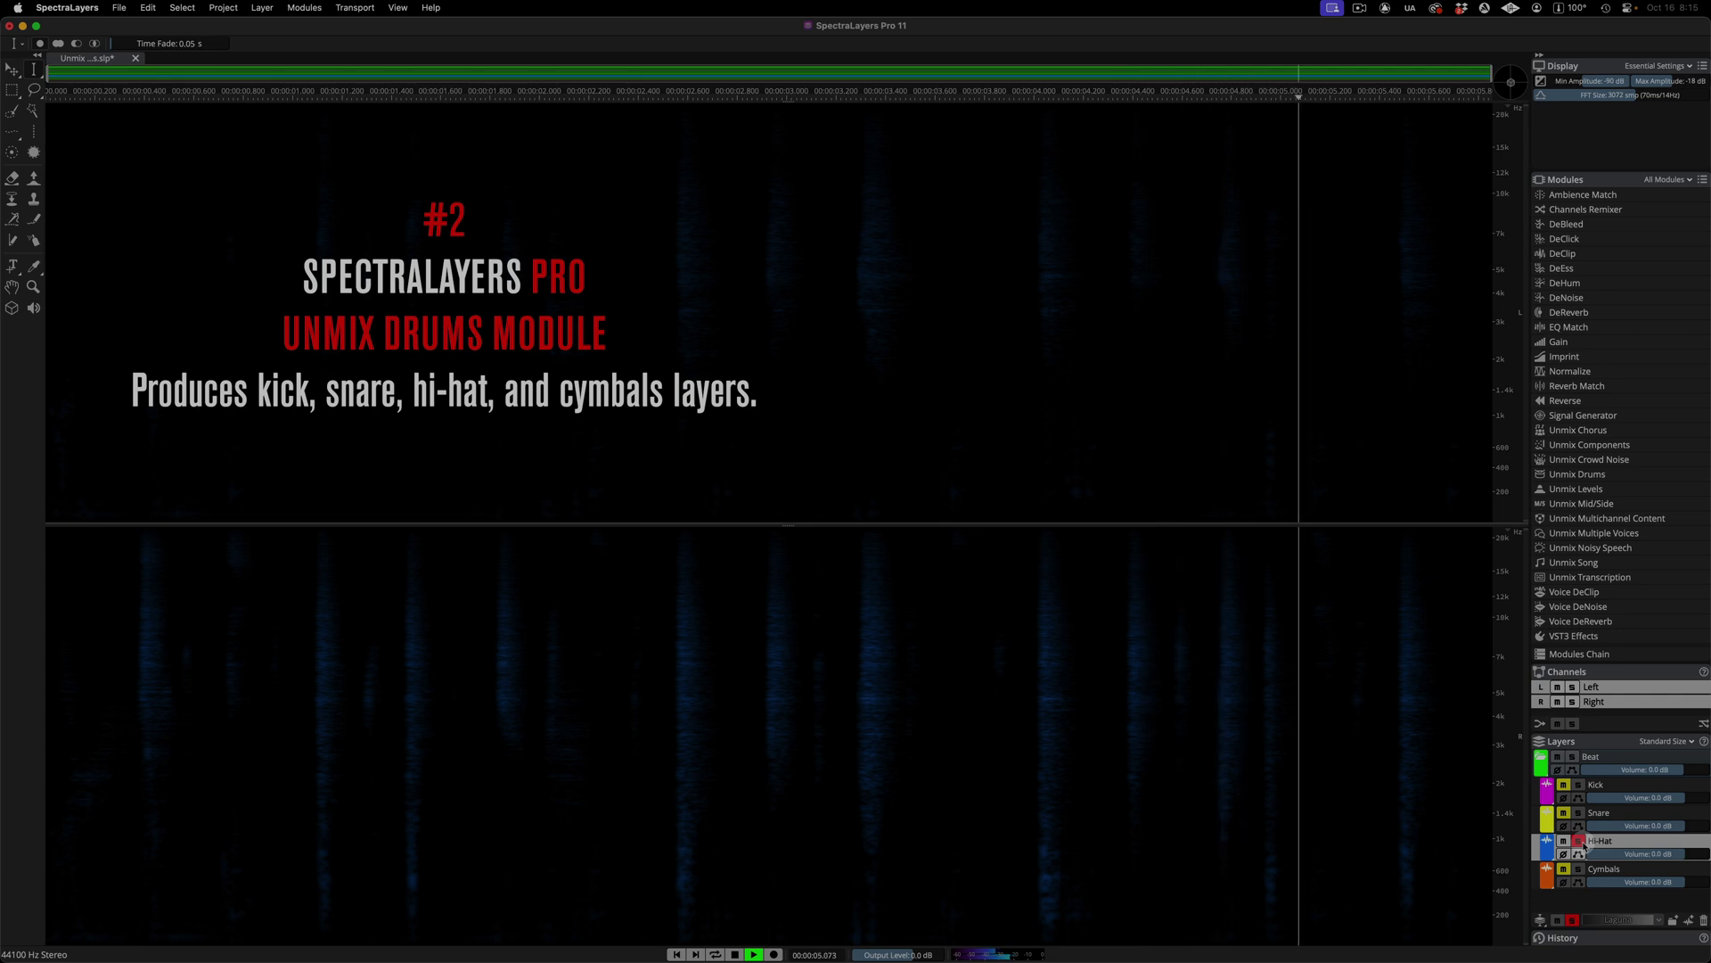
pyautogui.click(1579, 869)
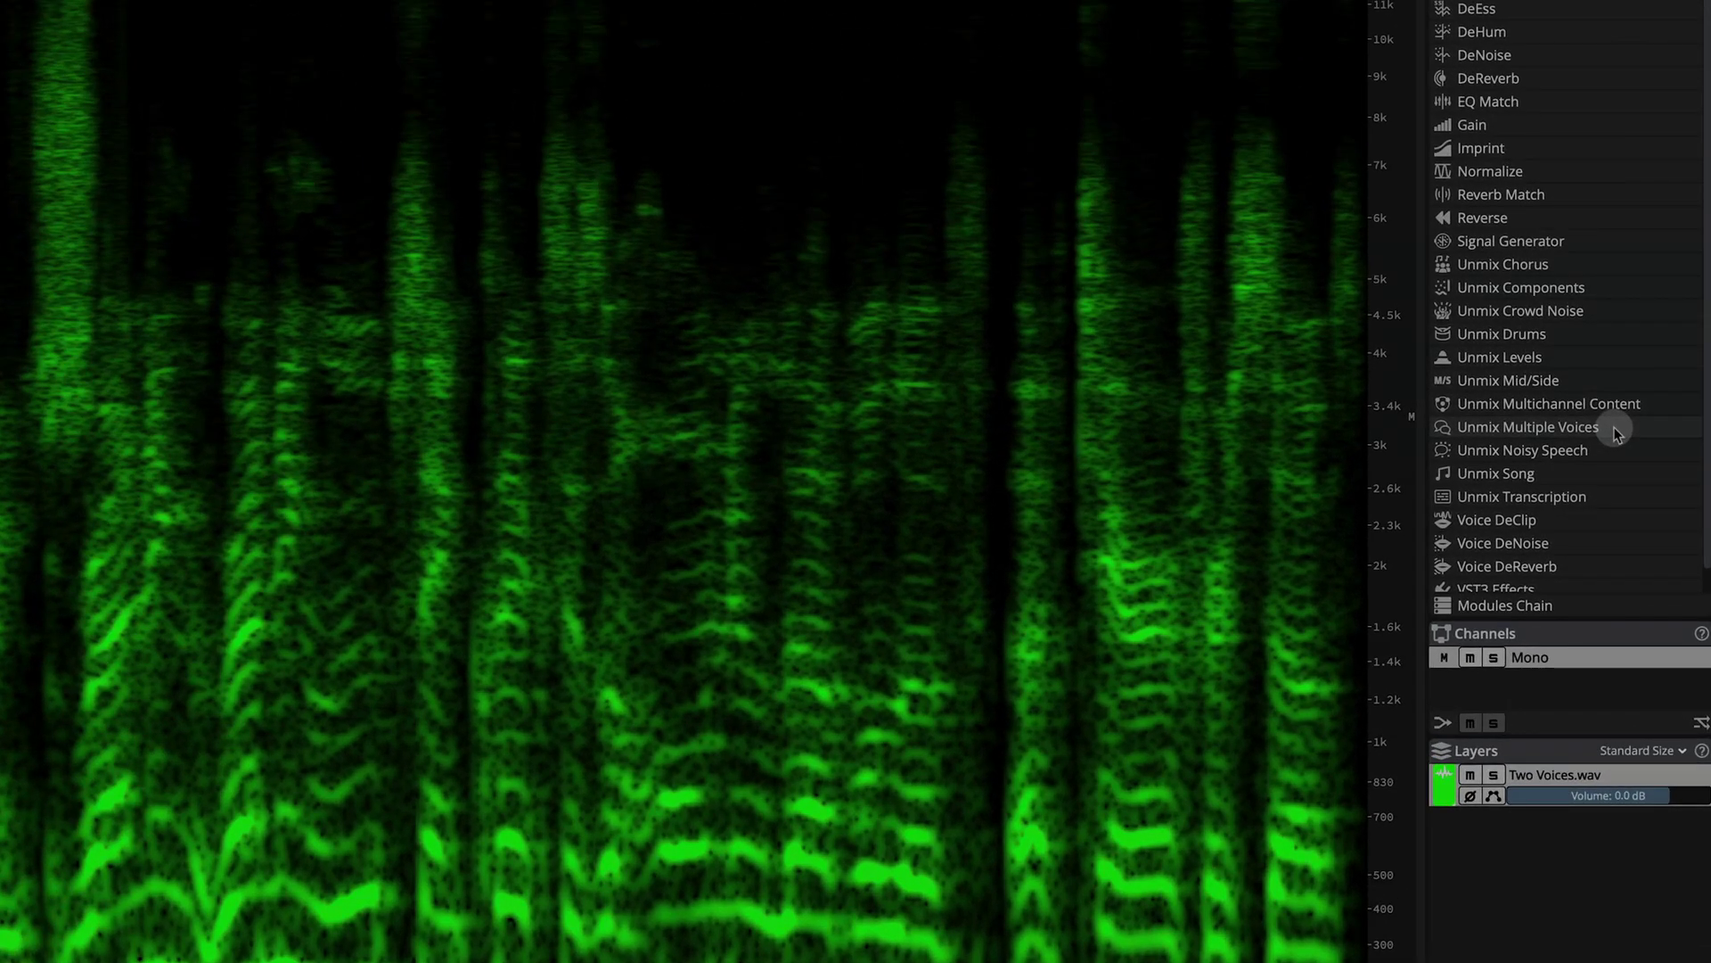
# - Apply Unmix Multiple Voices to Two Voices, then solo and play Voice 1, then Voice 2
pyautogui.click(1650, 535)
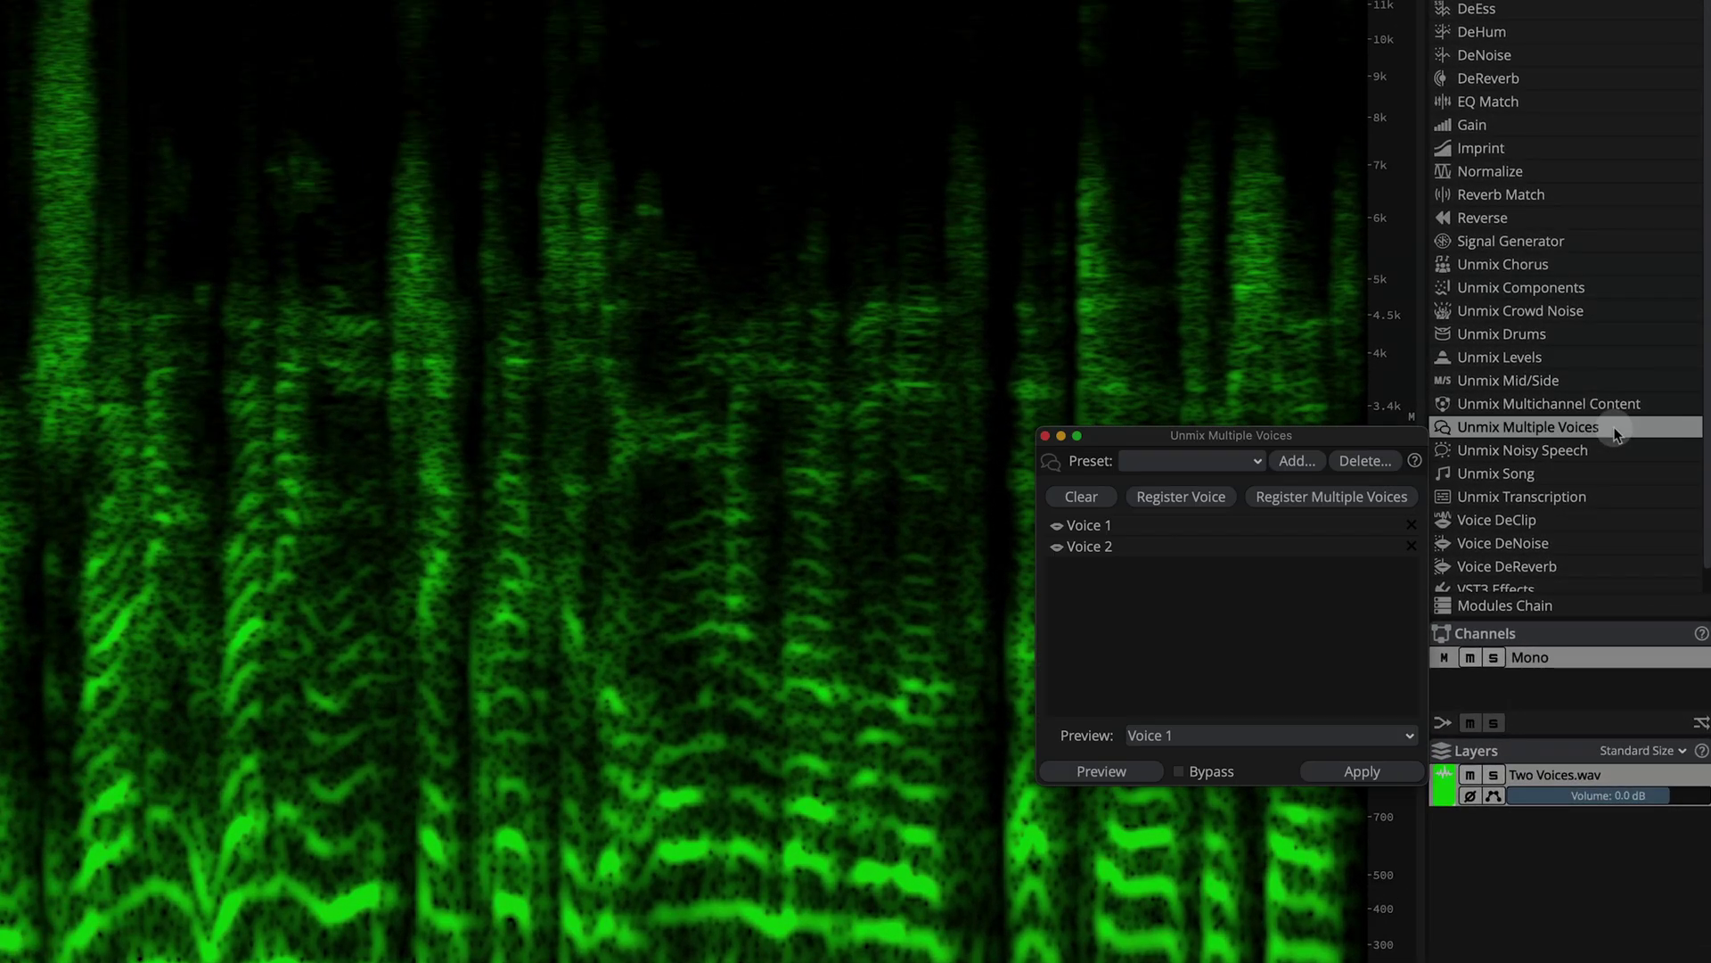
pyautogui.click(1396, 776)
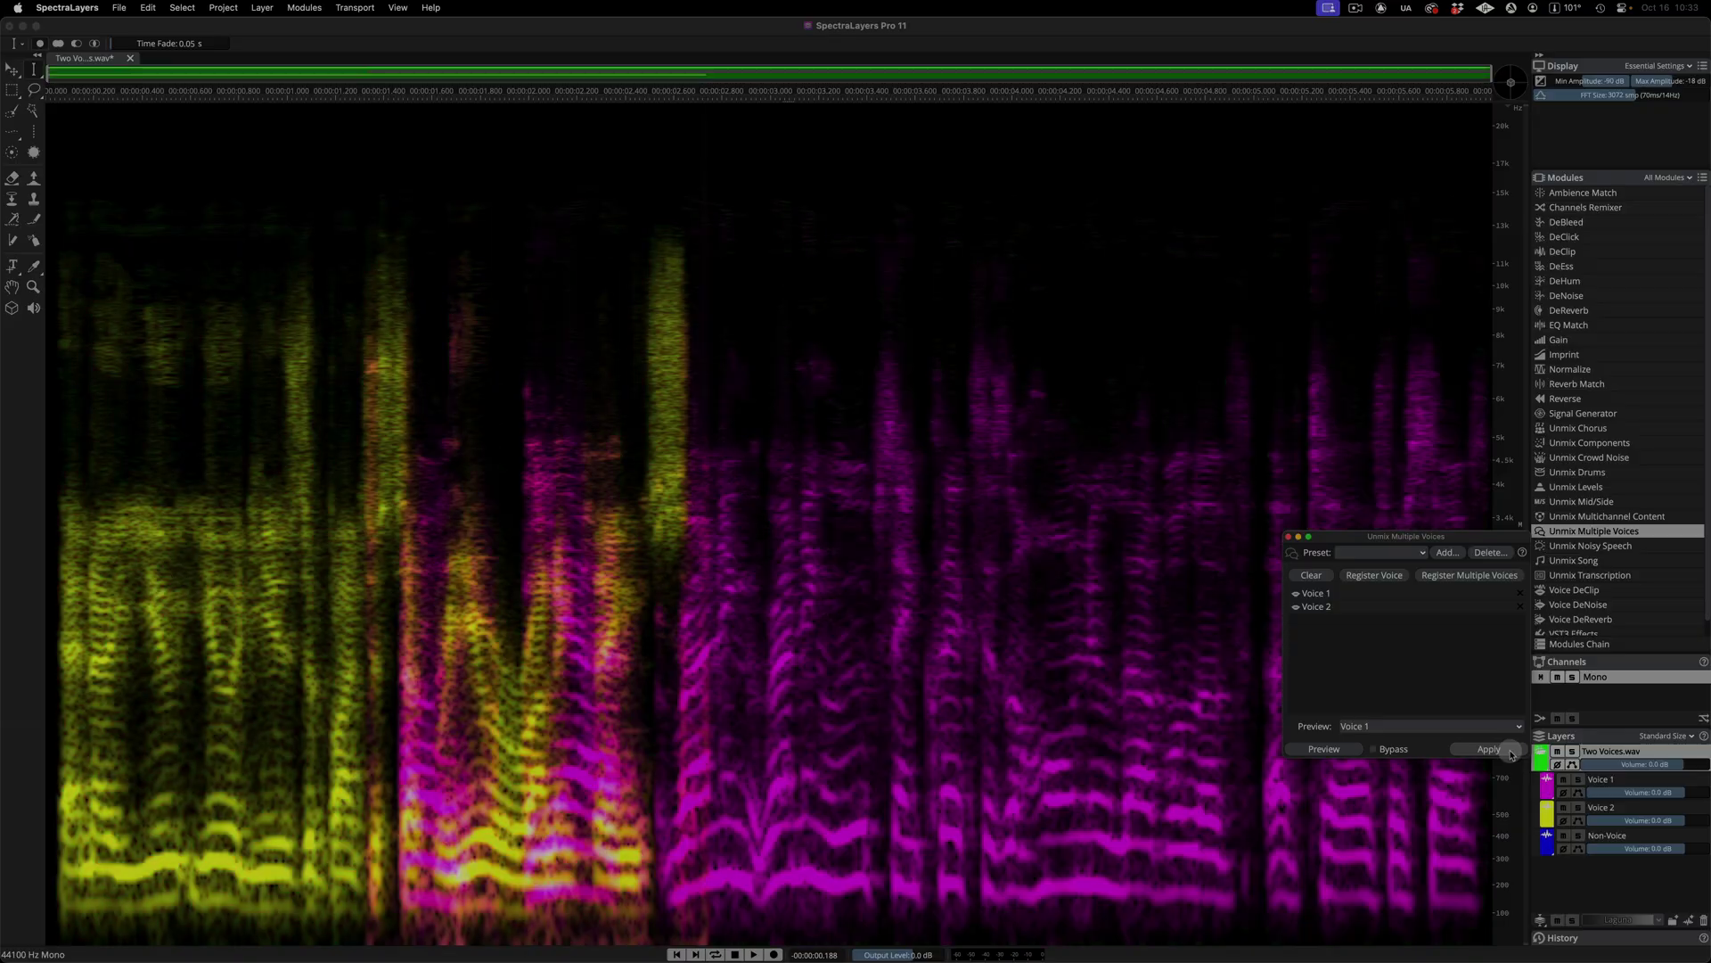
pyautogui.click(1578, 780)
pyautogui.press('space')
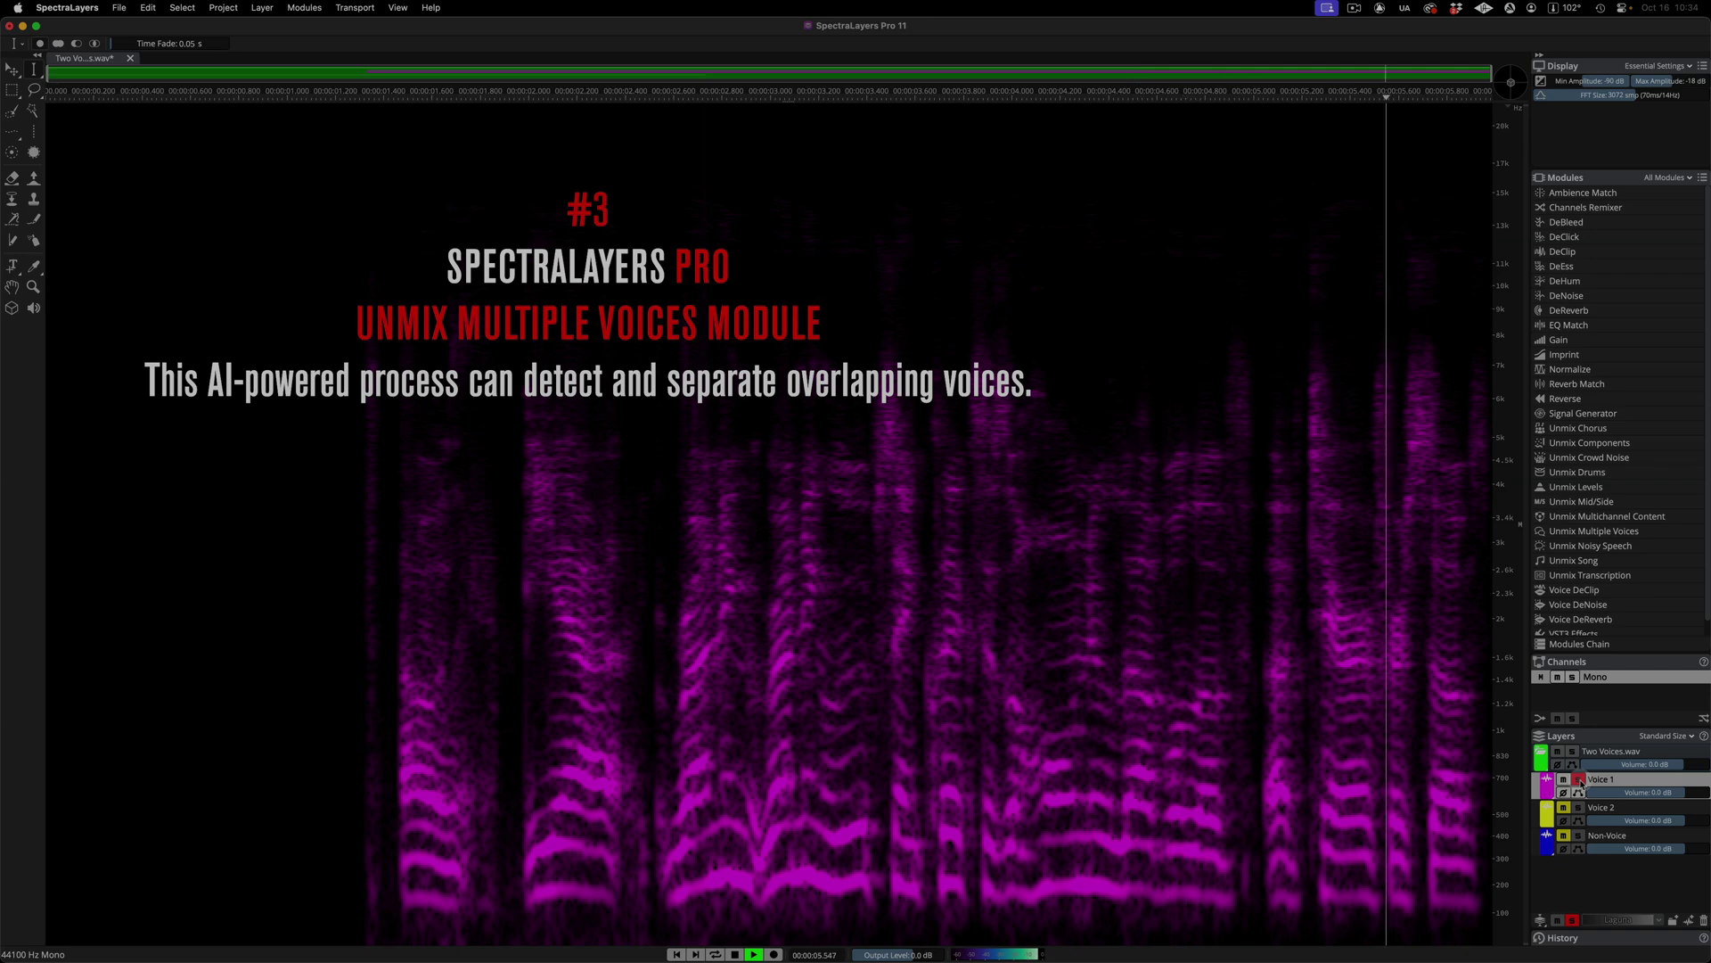
pyautogui.click(1579, 808)
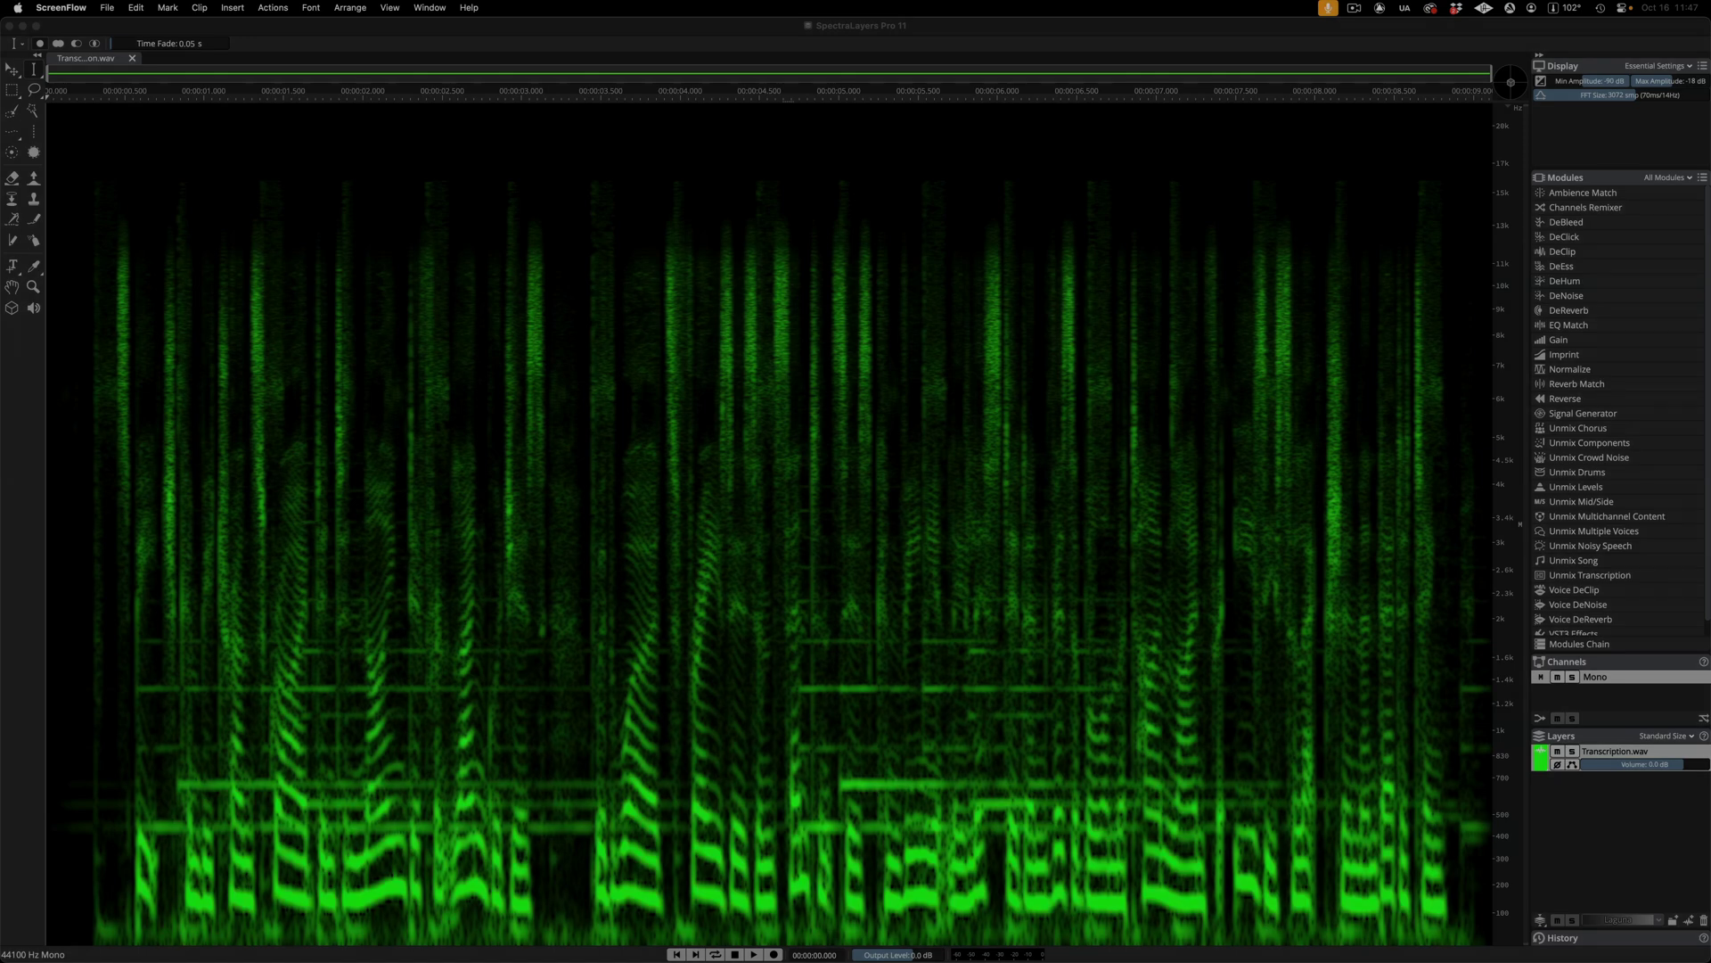
# - Play the Transcription recording and open the Unmix Transcription module
pyautogui.press('space')
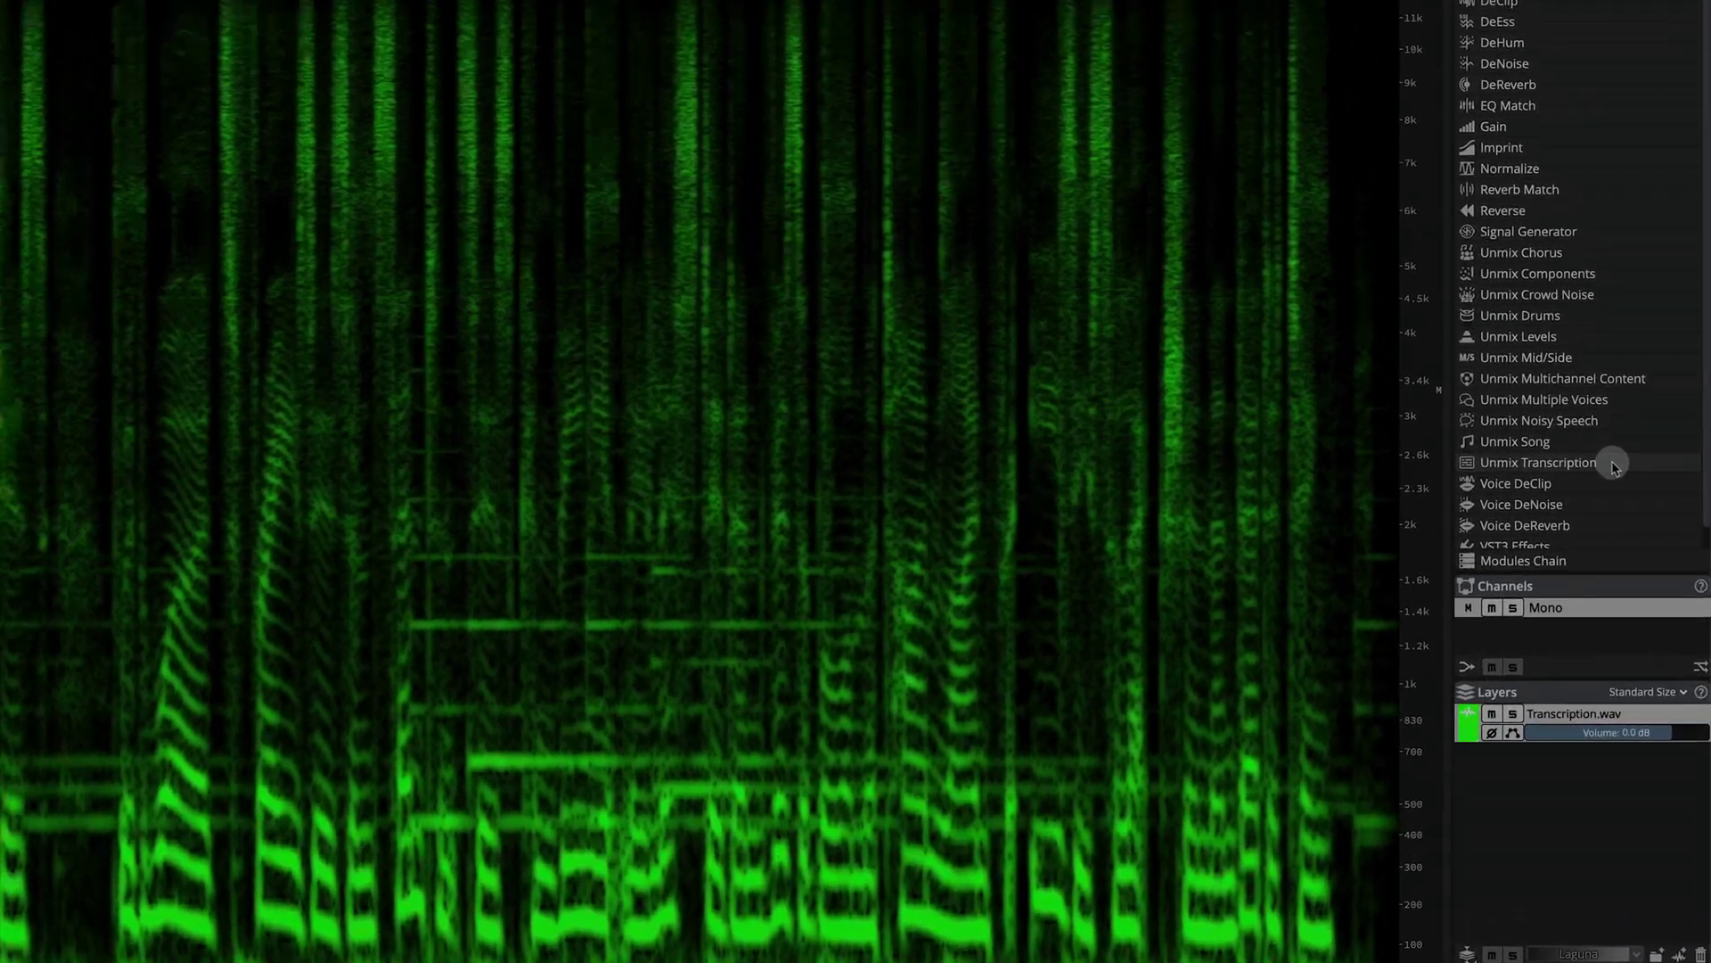
pyautogui.click(1642, 575)
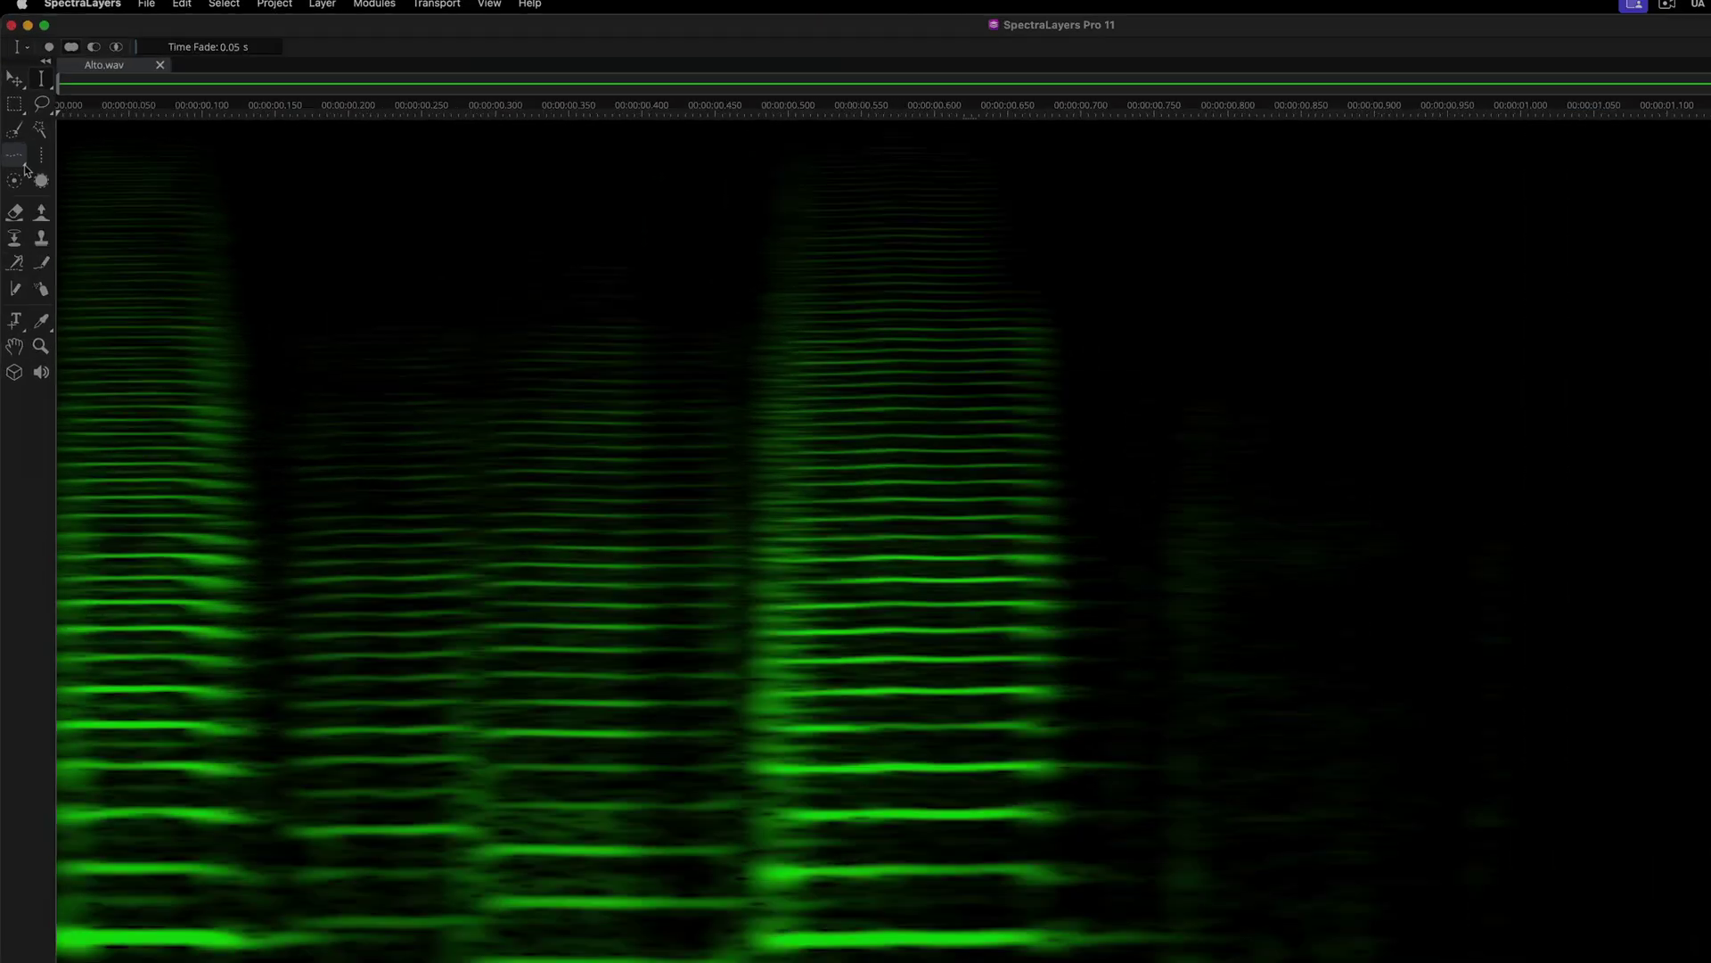
# - Select all harmonics of the Alto note with Harmonics Selection along its fundamental
pyautogui.click(25, 167)
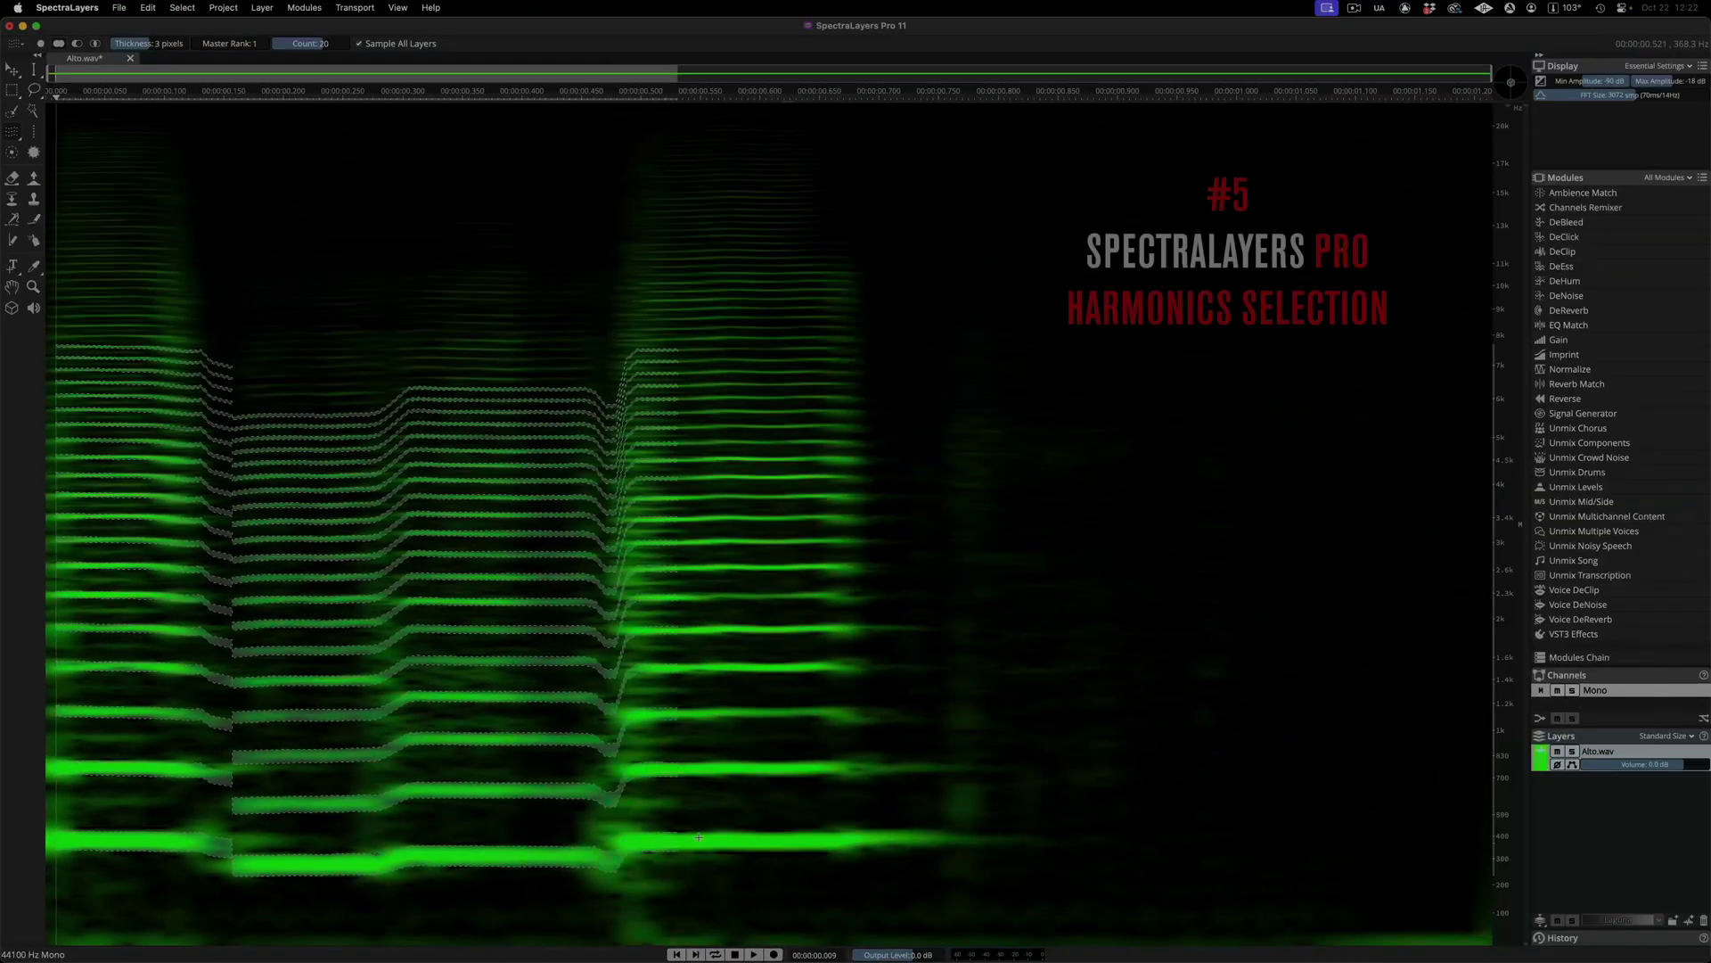
pyautogui.moveTo(975, 667); pyautogui.dragTo(1002, 838)
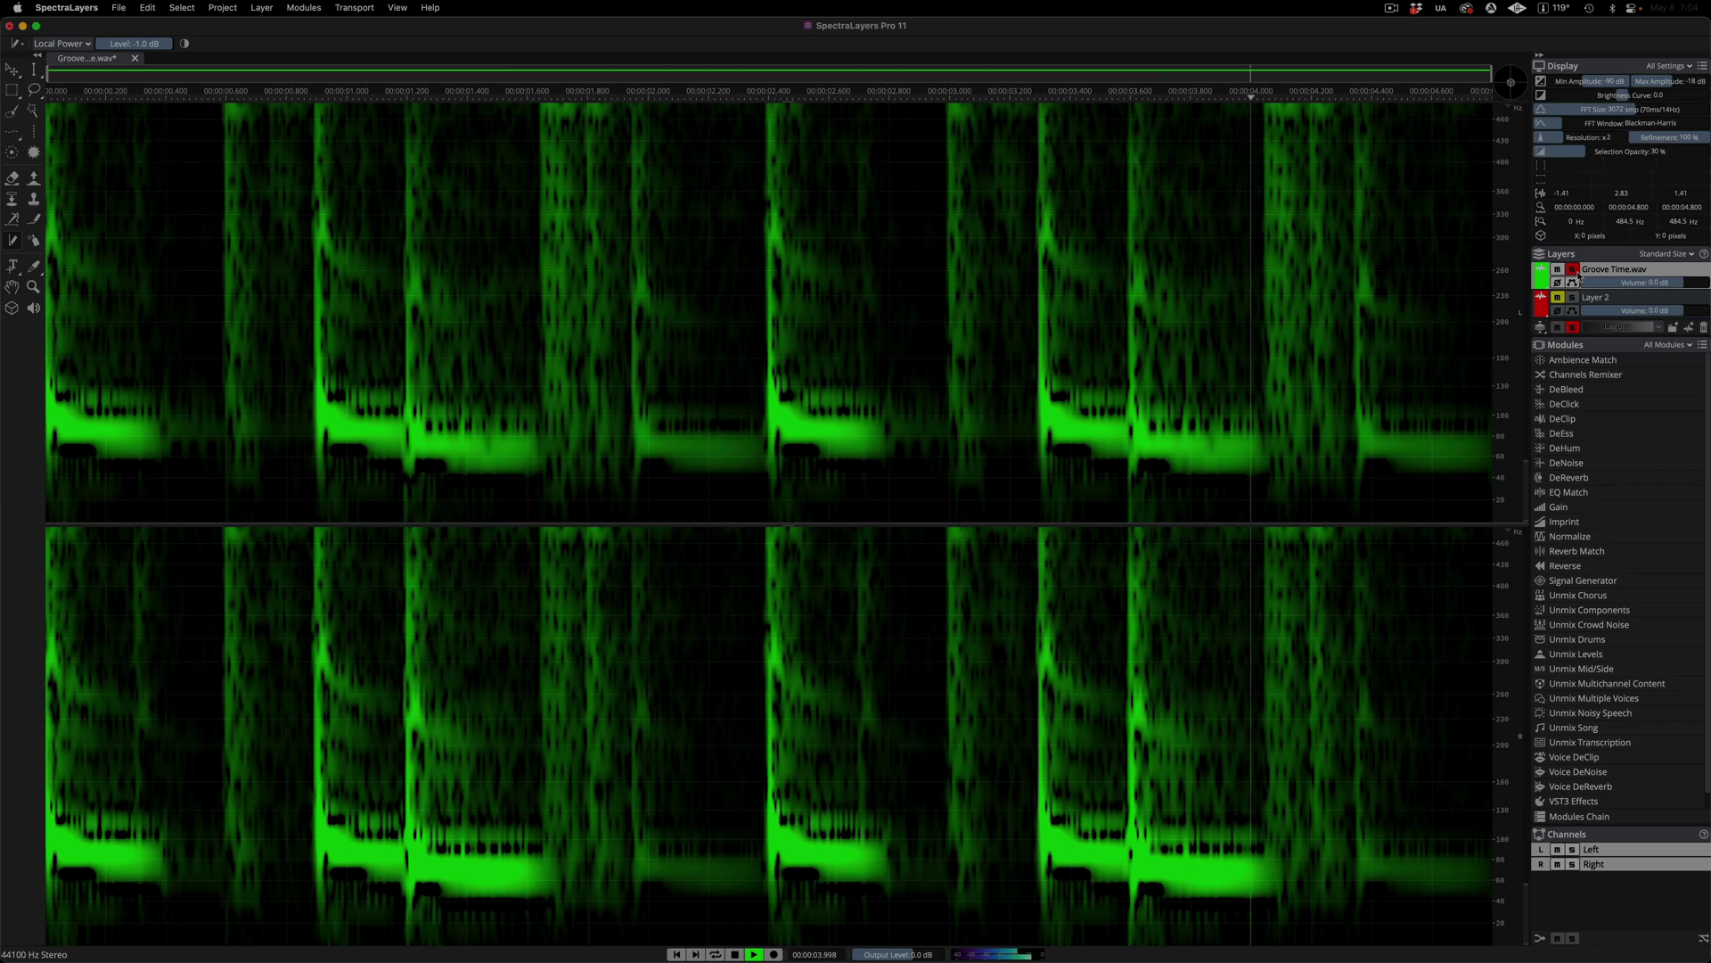
# - On Layer 2, draw transient strokes over several Groove Time drum hits, move one, then solo Layer 2
pyautogui.click(1573, 270)
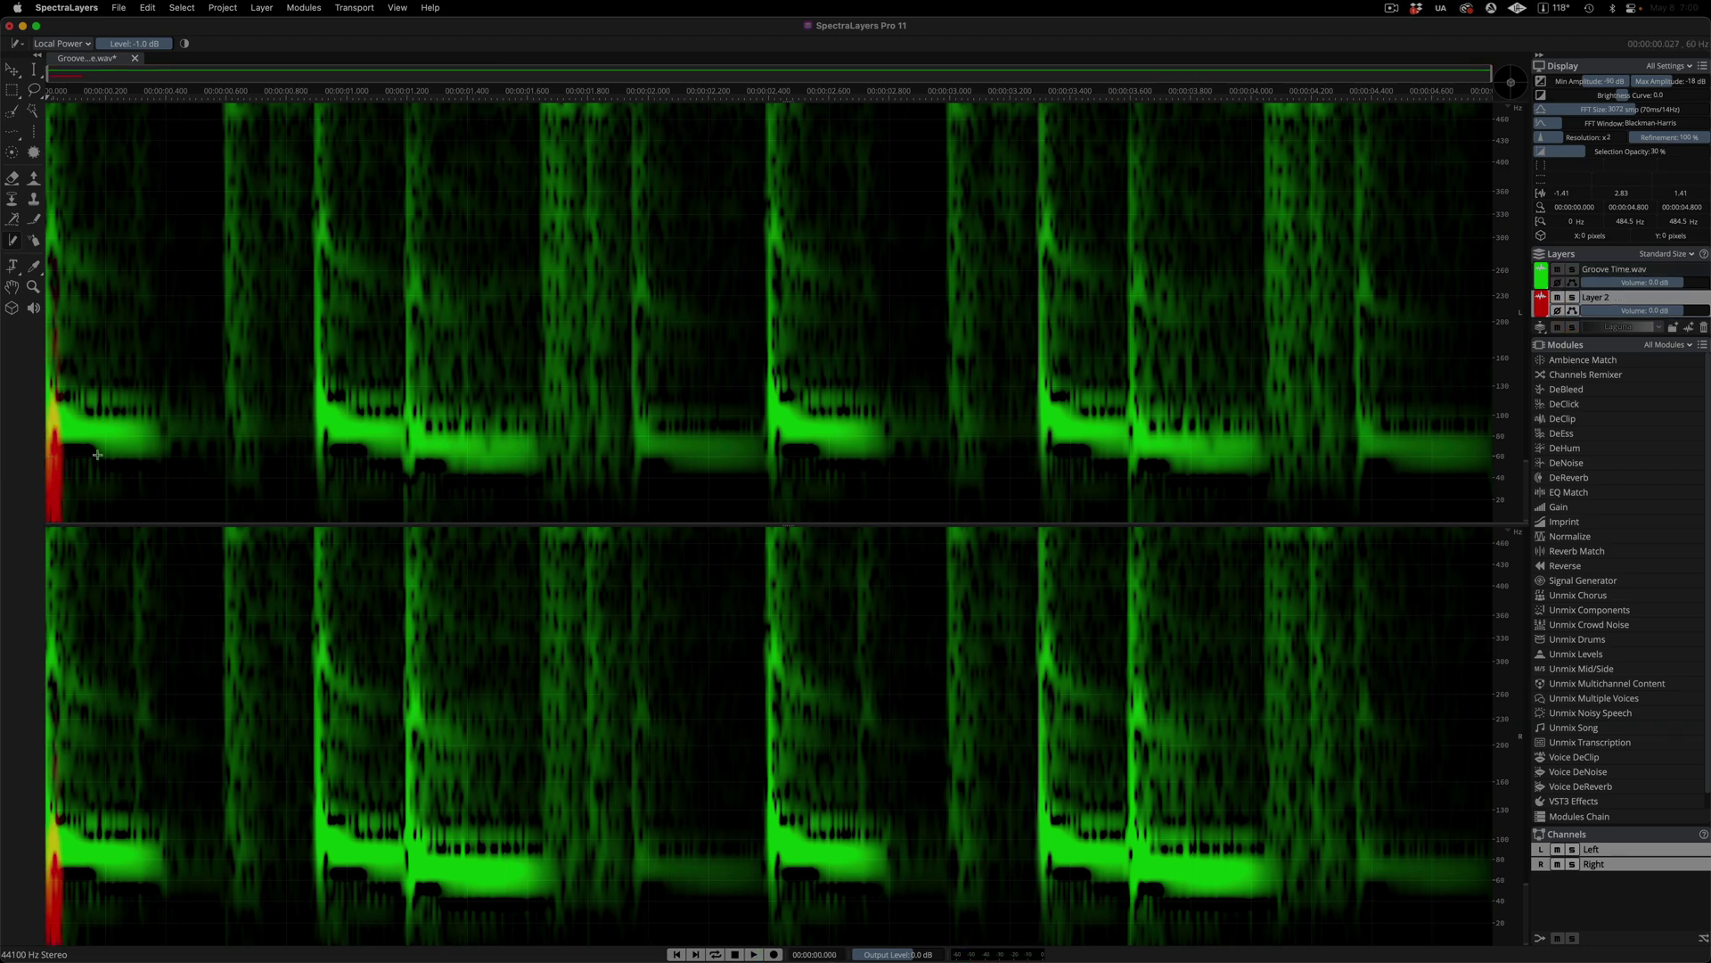
pyautogui.moveTo(98, 455); pyautogui.dragTo(320, 460)
pyautogui.click(408, 459)
pyautogui.moveTo(561, 462); pyautogui.dragTo(768, 463)
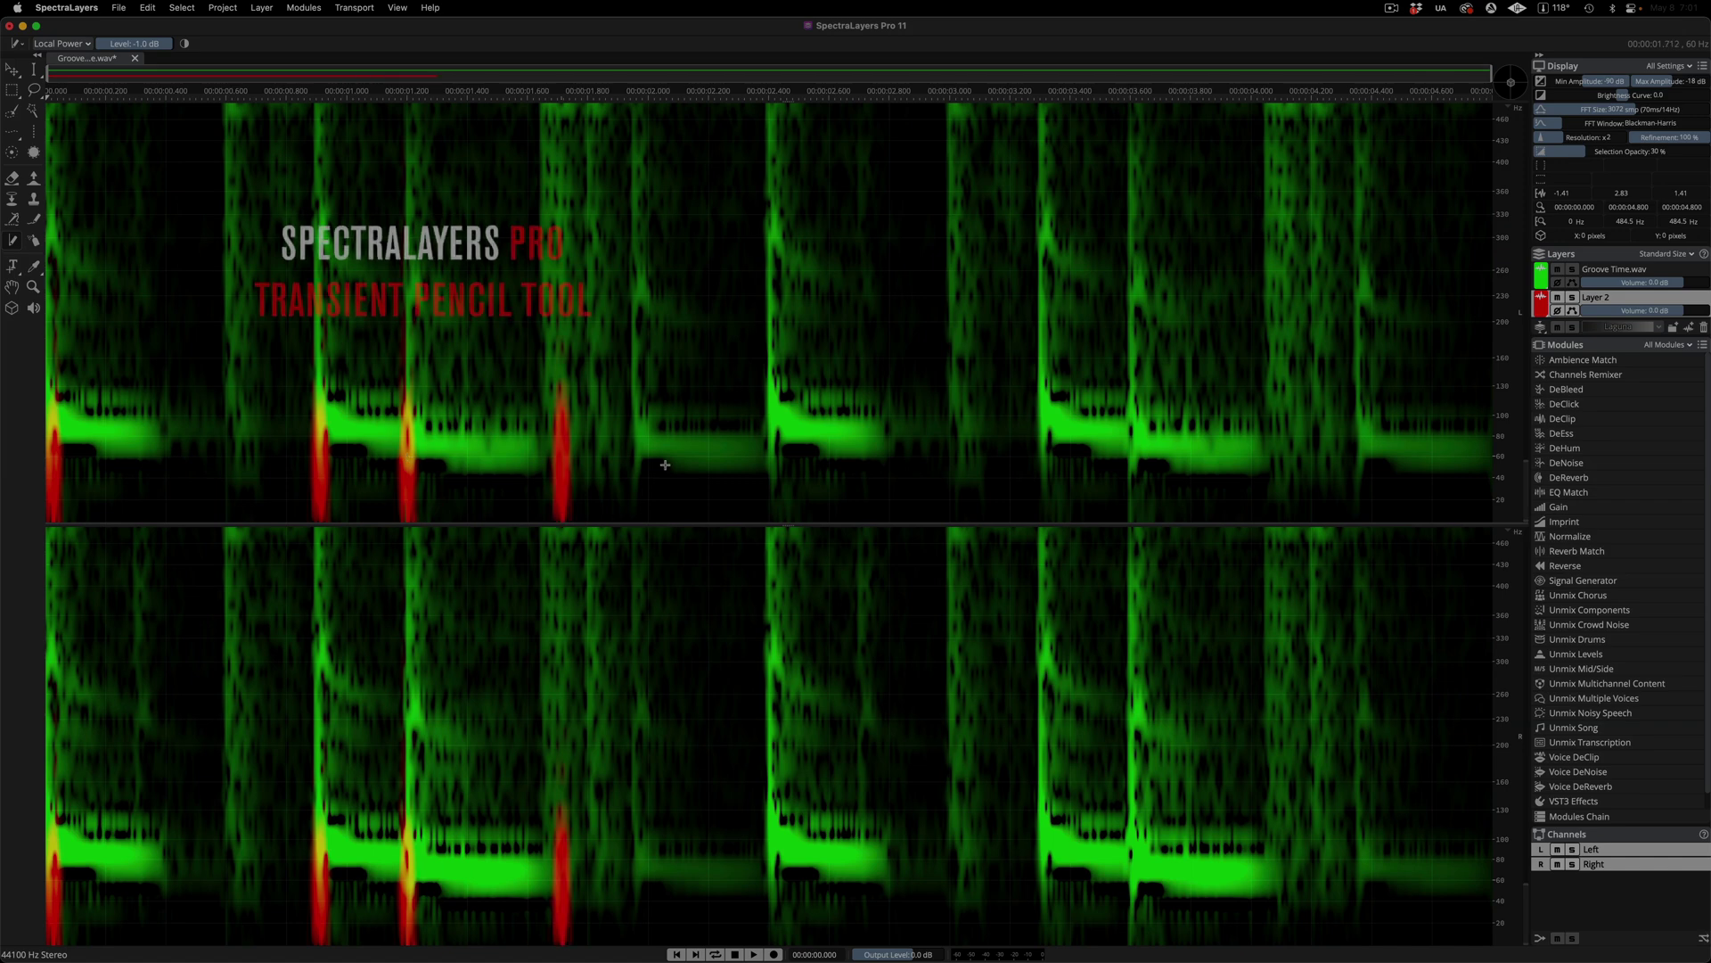
pyautogui.click(811, 466)
pyautogui.moveTo(880, 469); pyautogui.dragTo(1130, 471)
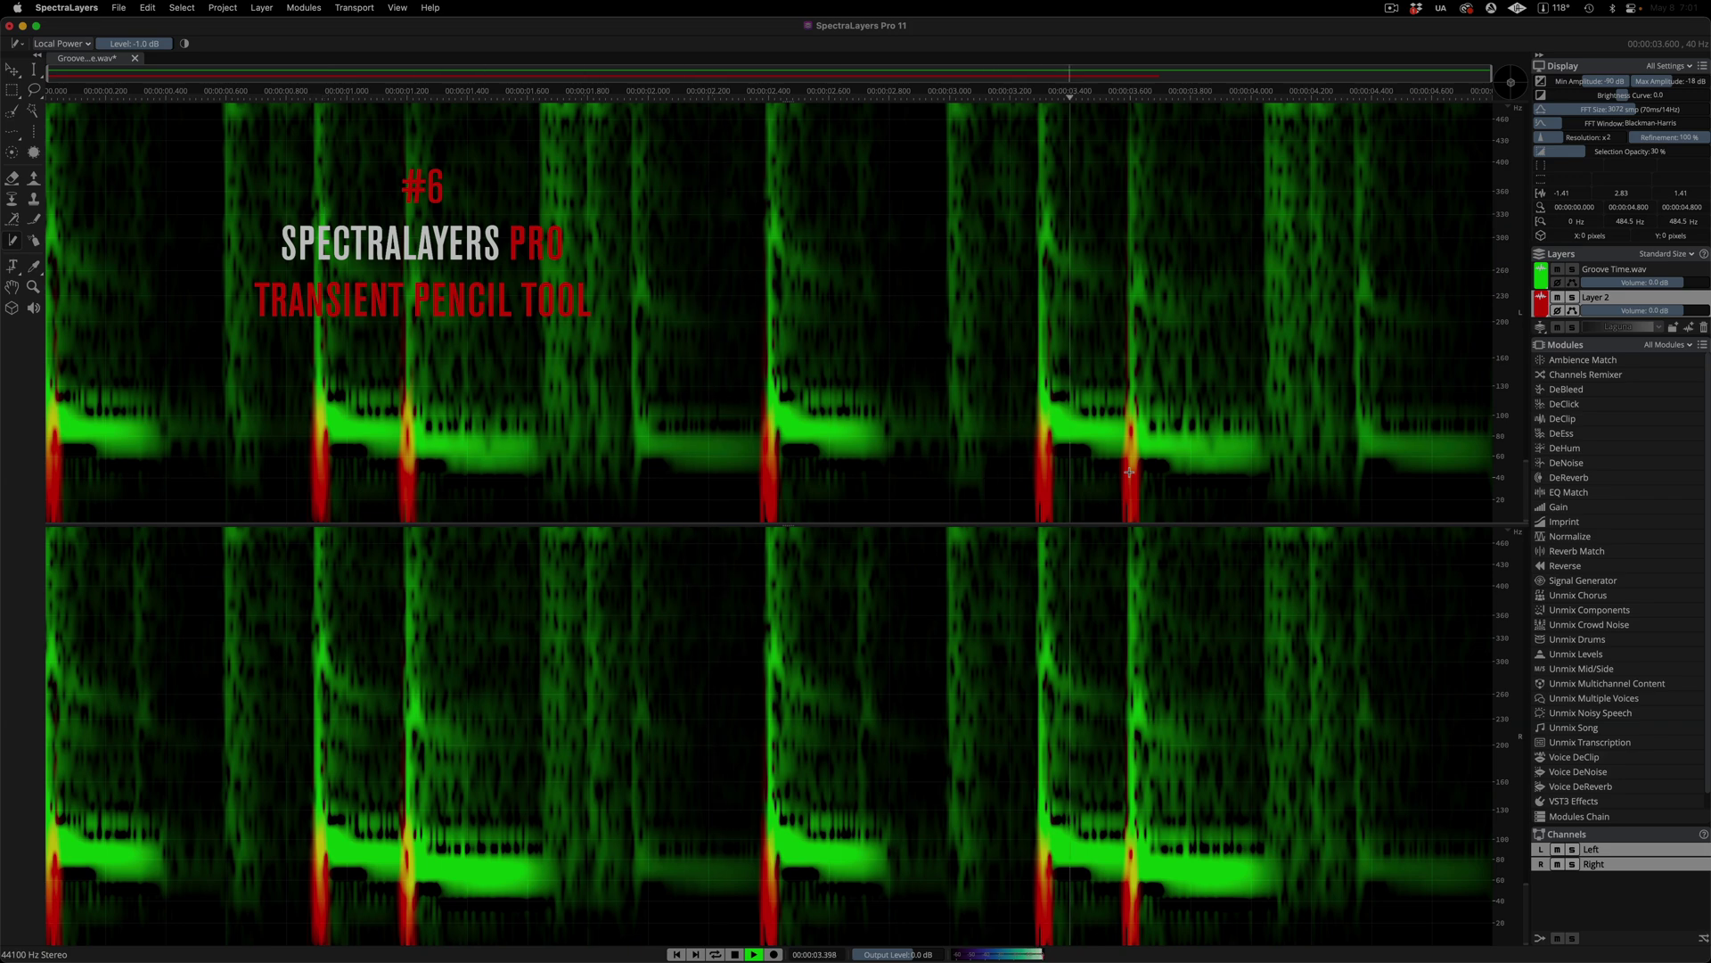
pyautogui.click(1572, 296)
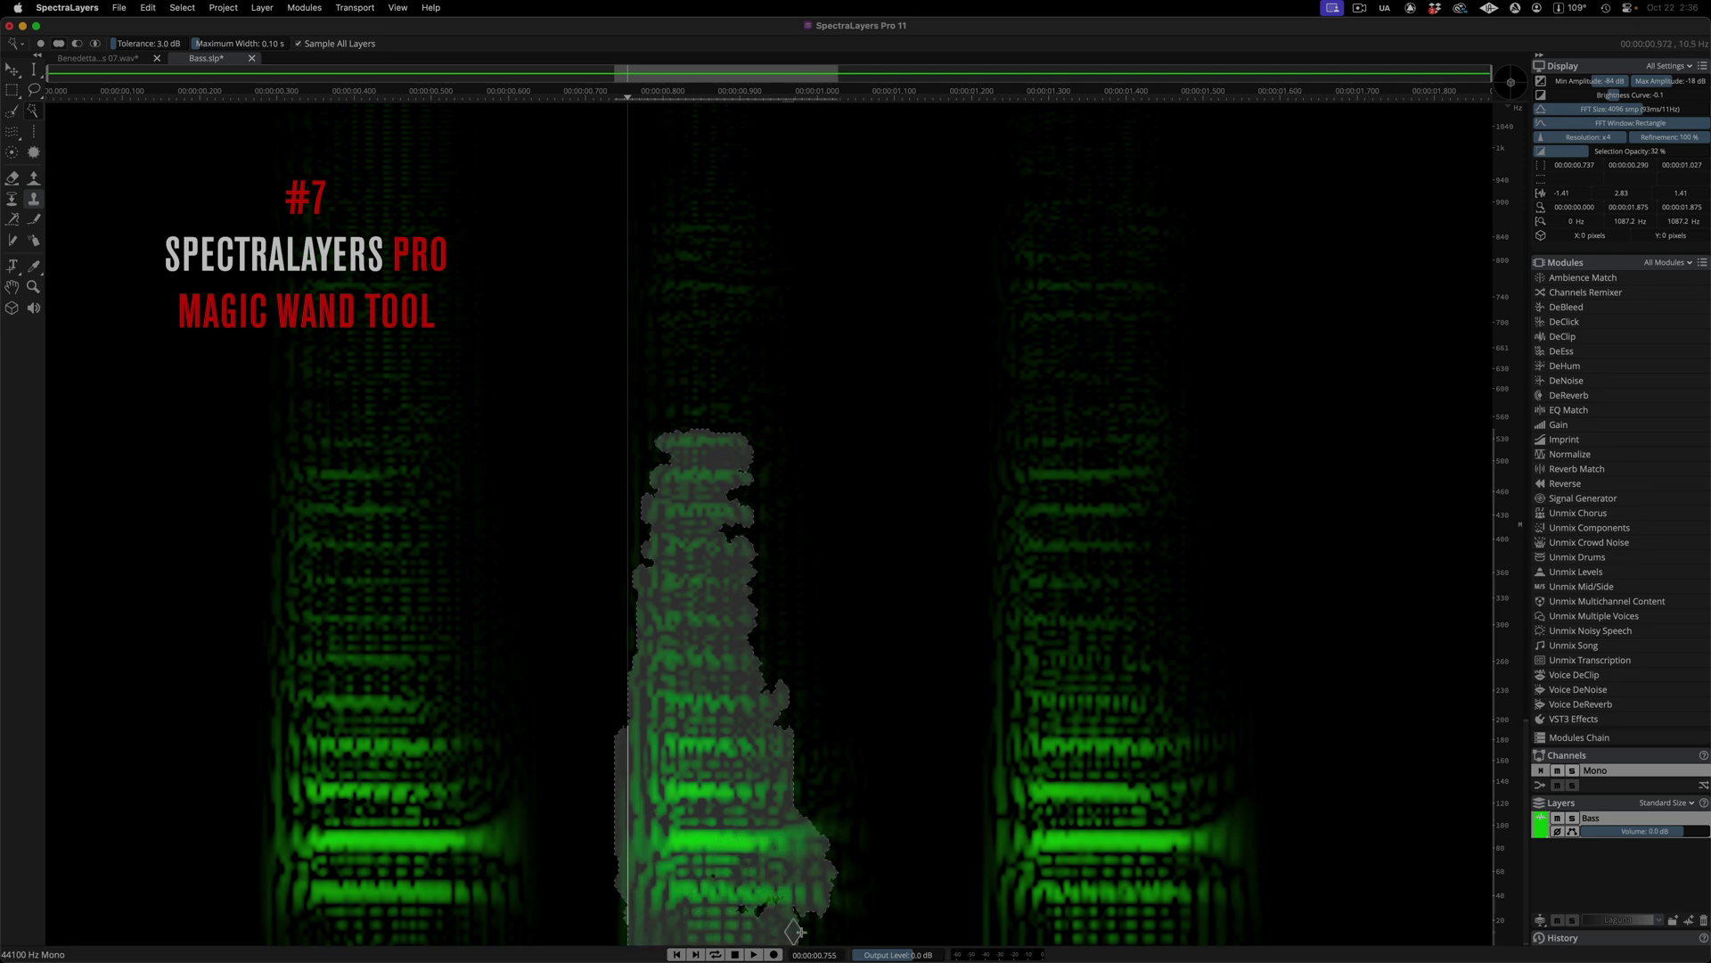
# - Extend the Magic Wand selection over the rest of the middle bass note and play it
pyautogui.moveTo(795, 932); pyautogui.dragTo(807, 936)
pyautogui.press('space')
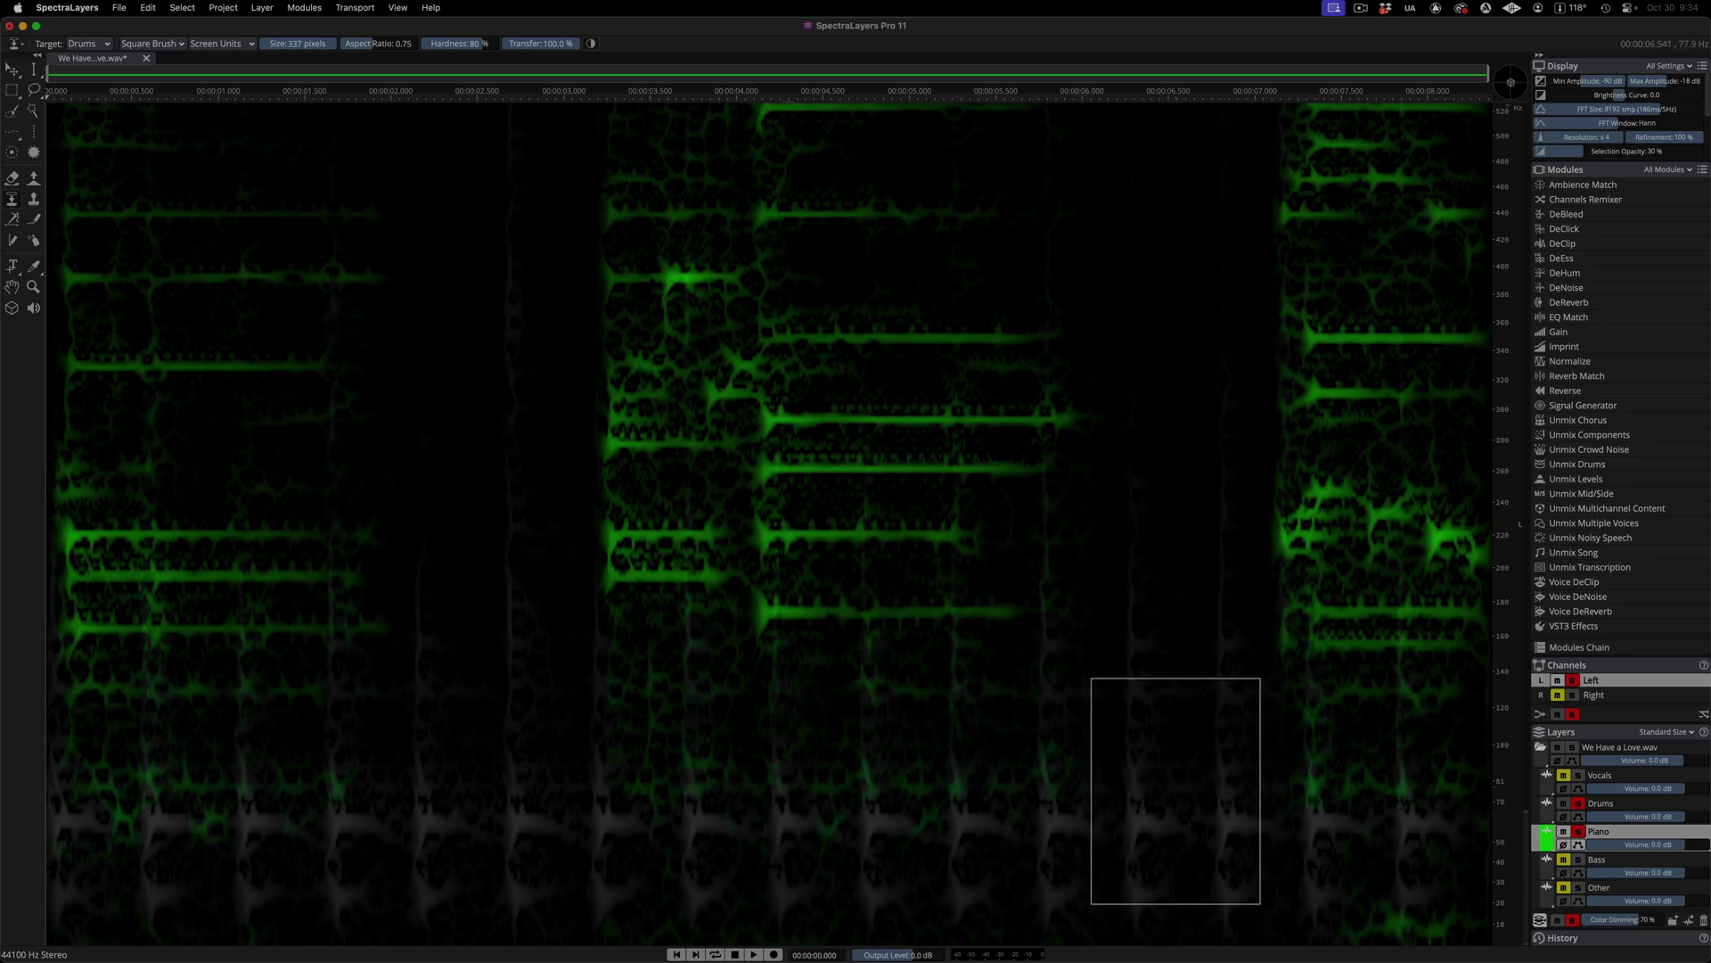
# - Play the mix with the drums taken out, then select the Drums layer and play it
pyautogui.click(1563, 805)
pyautogui.press('space')
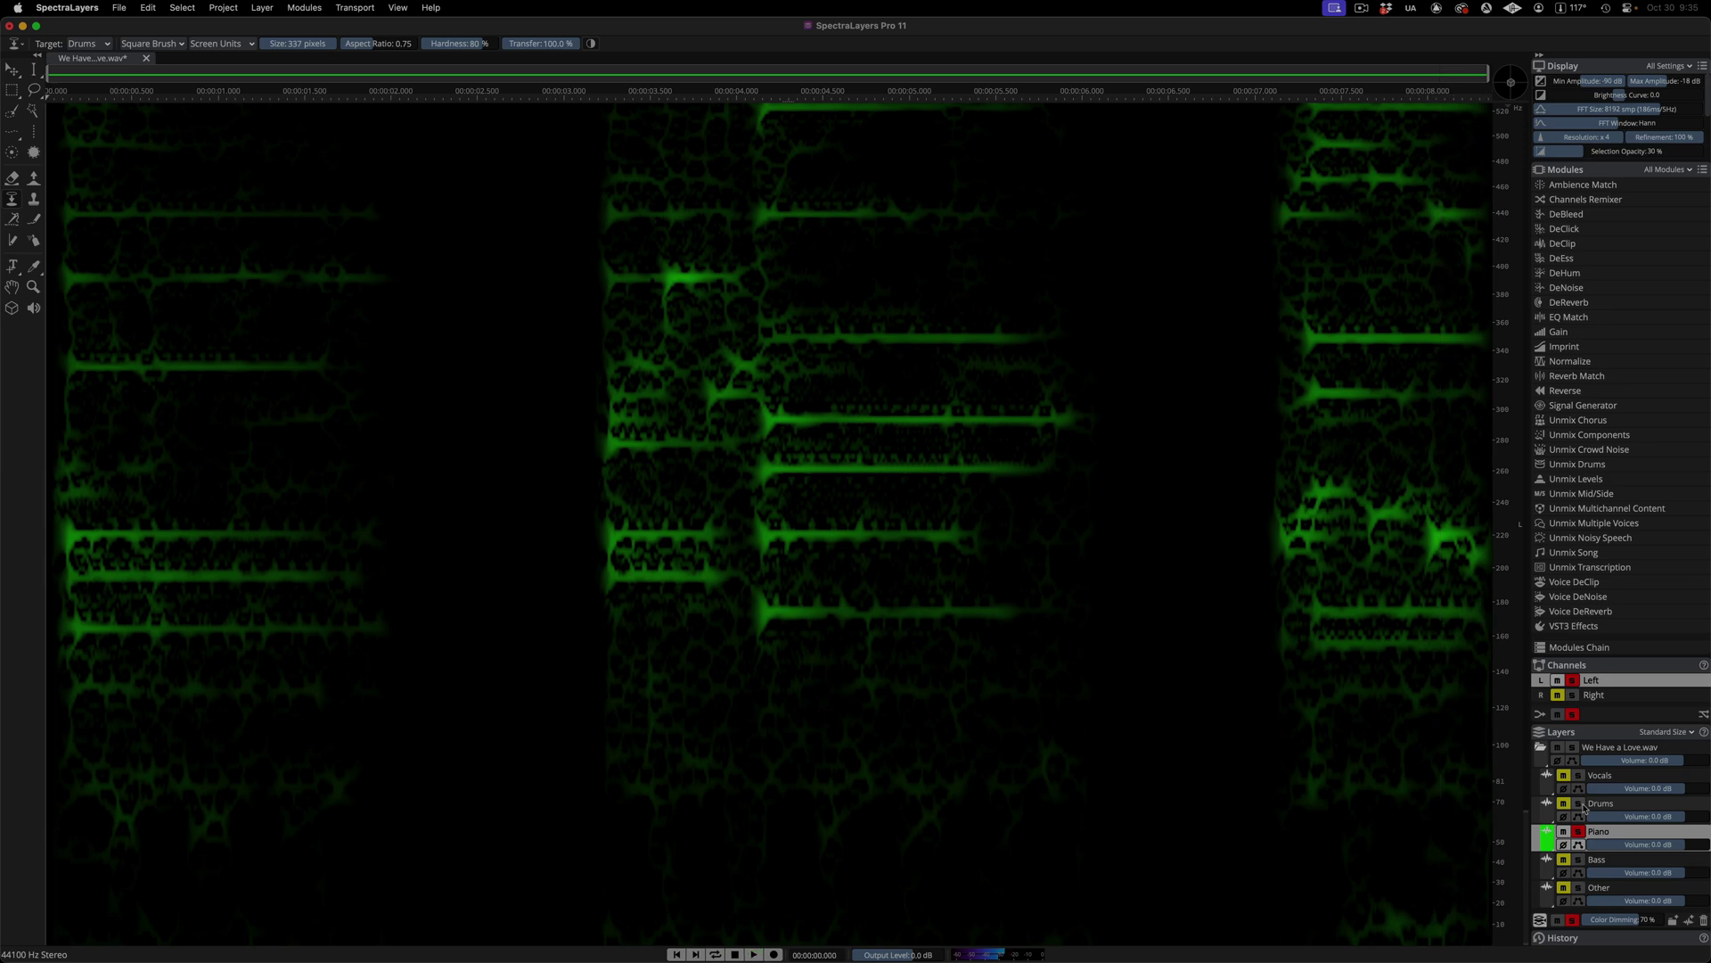
pyautogui.click(1629, 807)
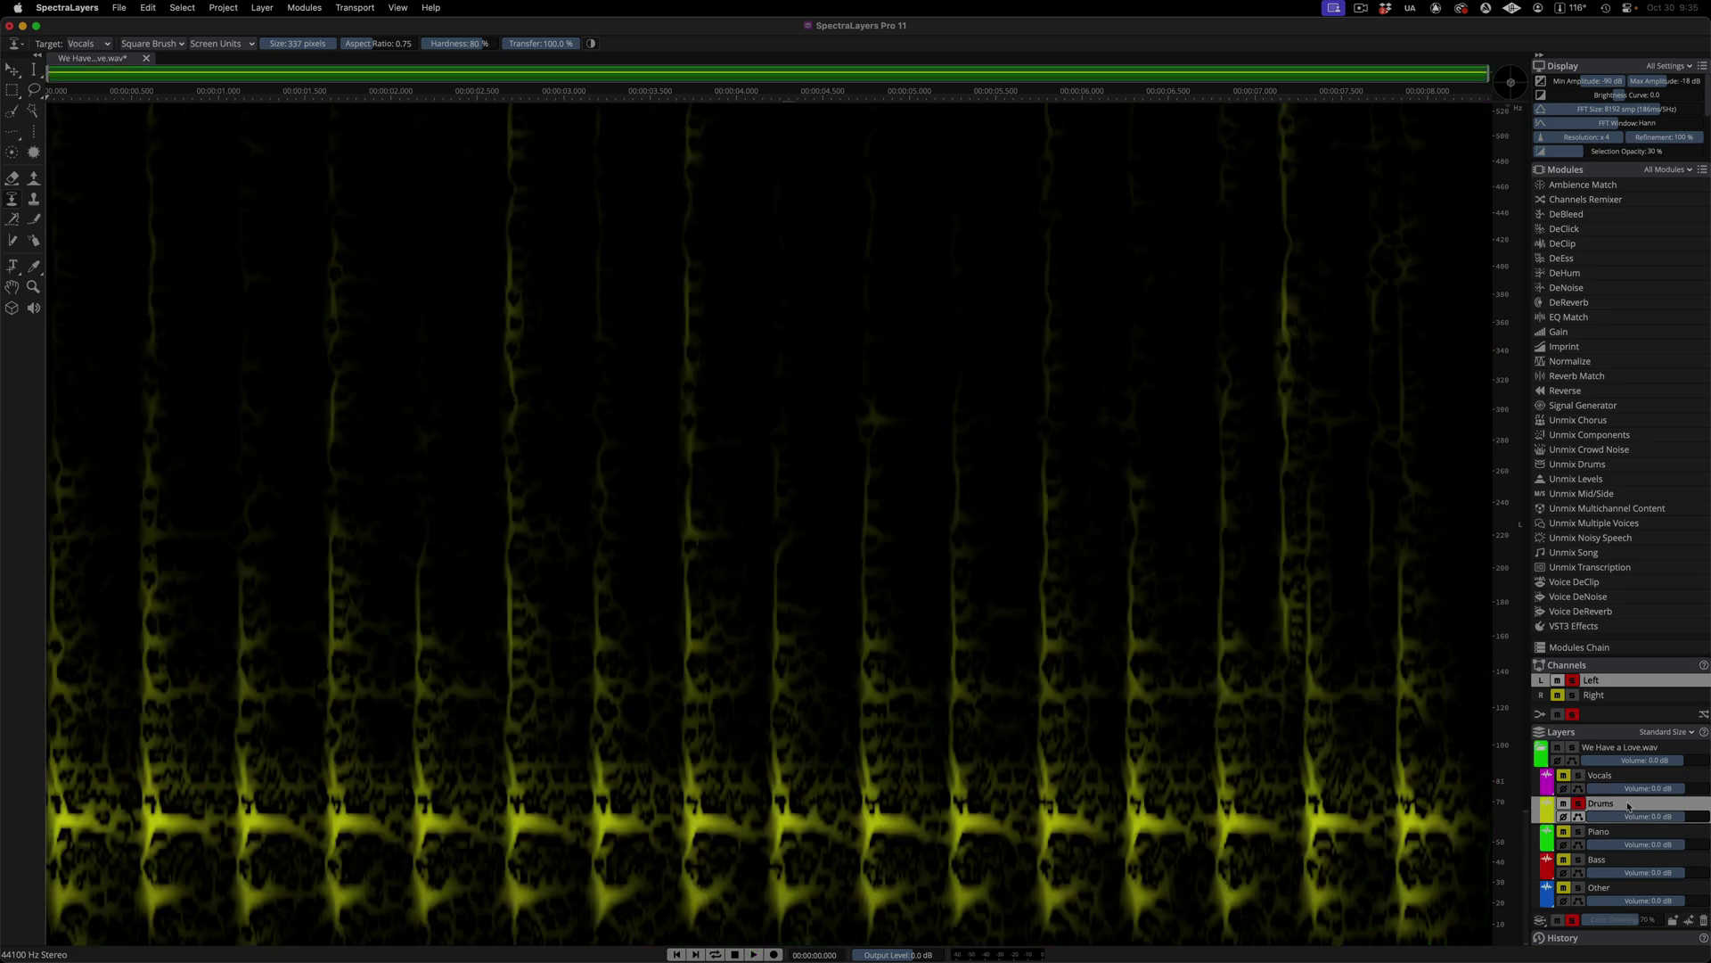
pyautogui.press('space')
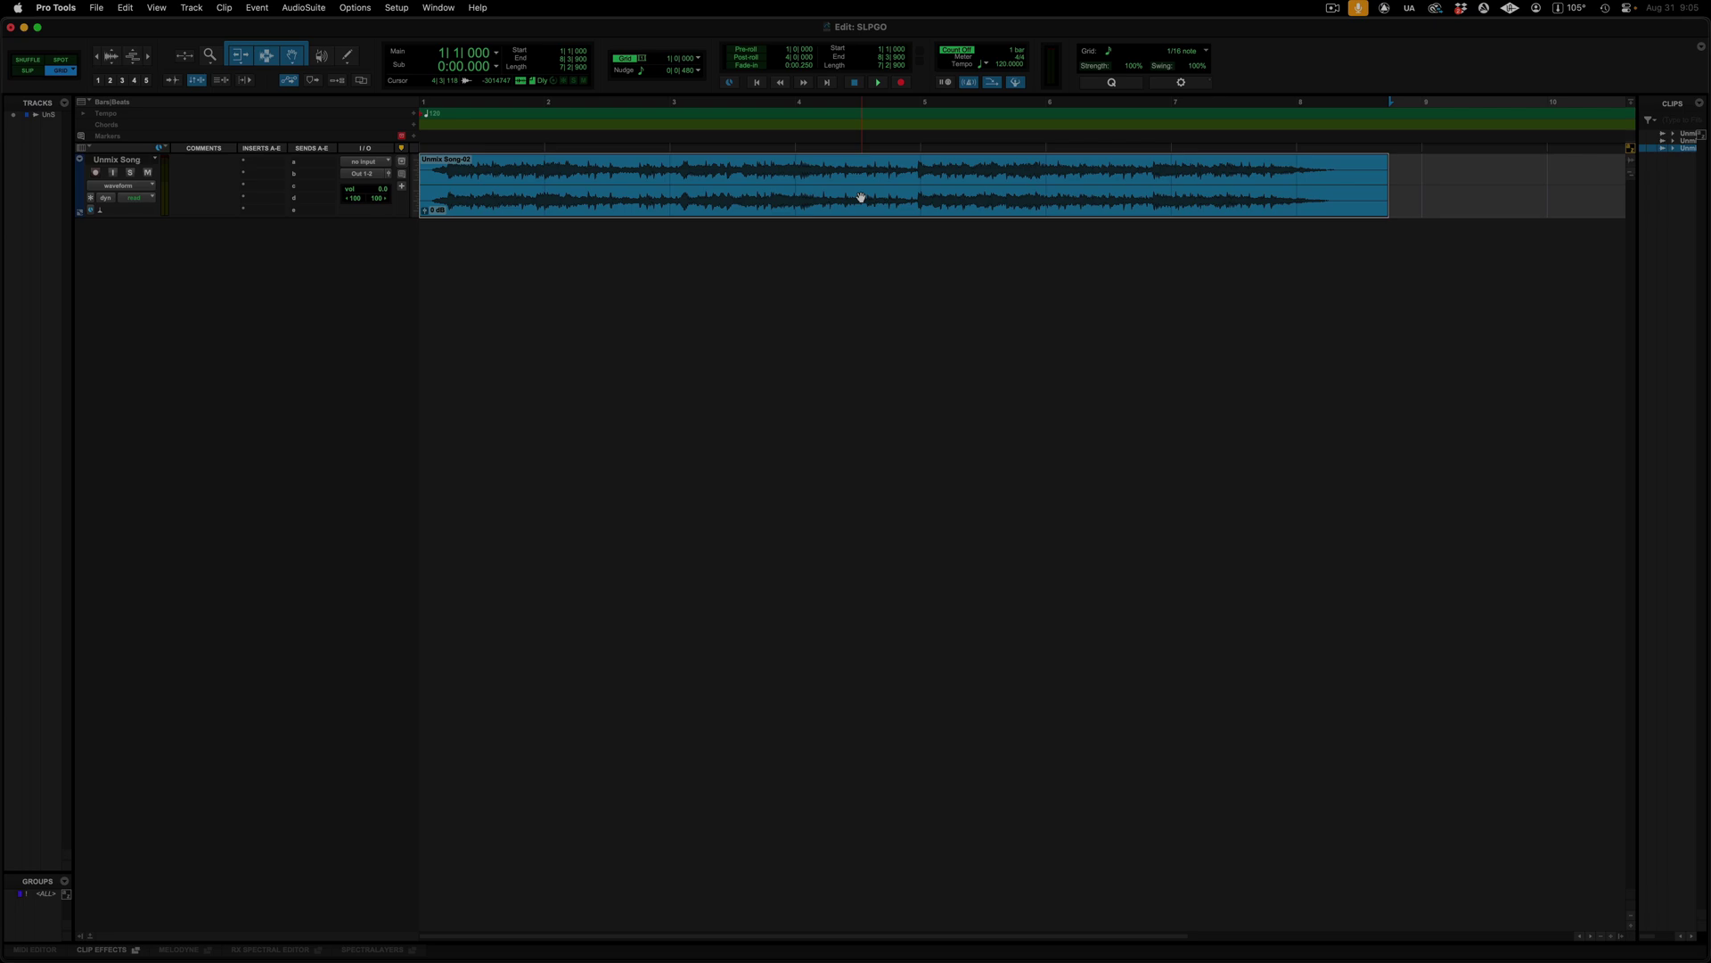
# - Open the Unmix Song clip in SpectraLayers Go via its right-click SpectraLayers > Edit entry
pyautogui.rightClick(861, 197)
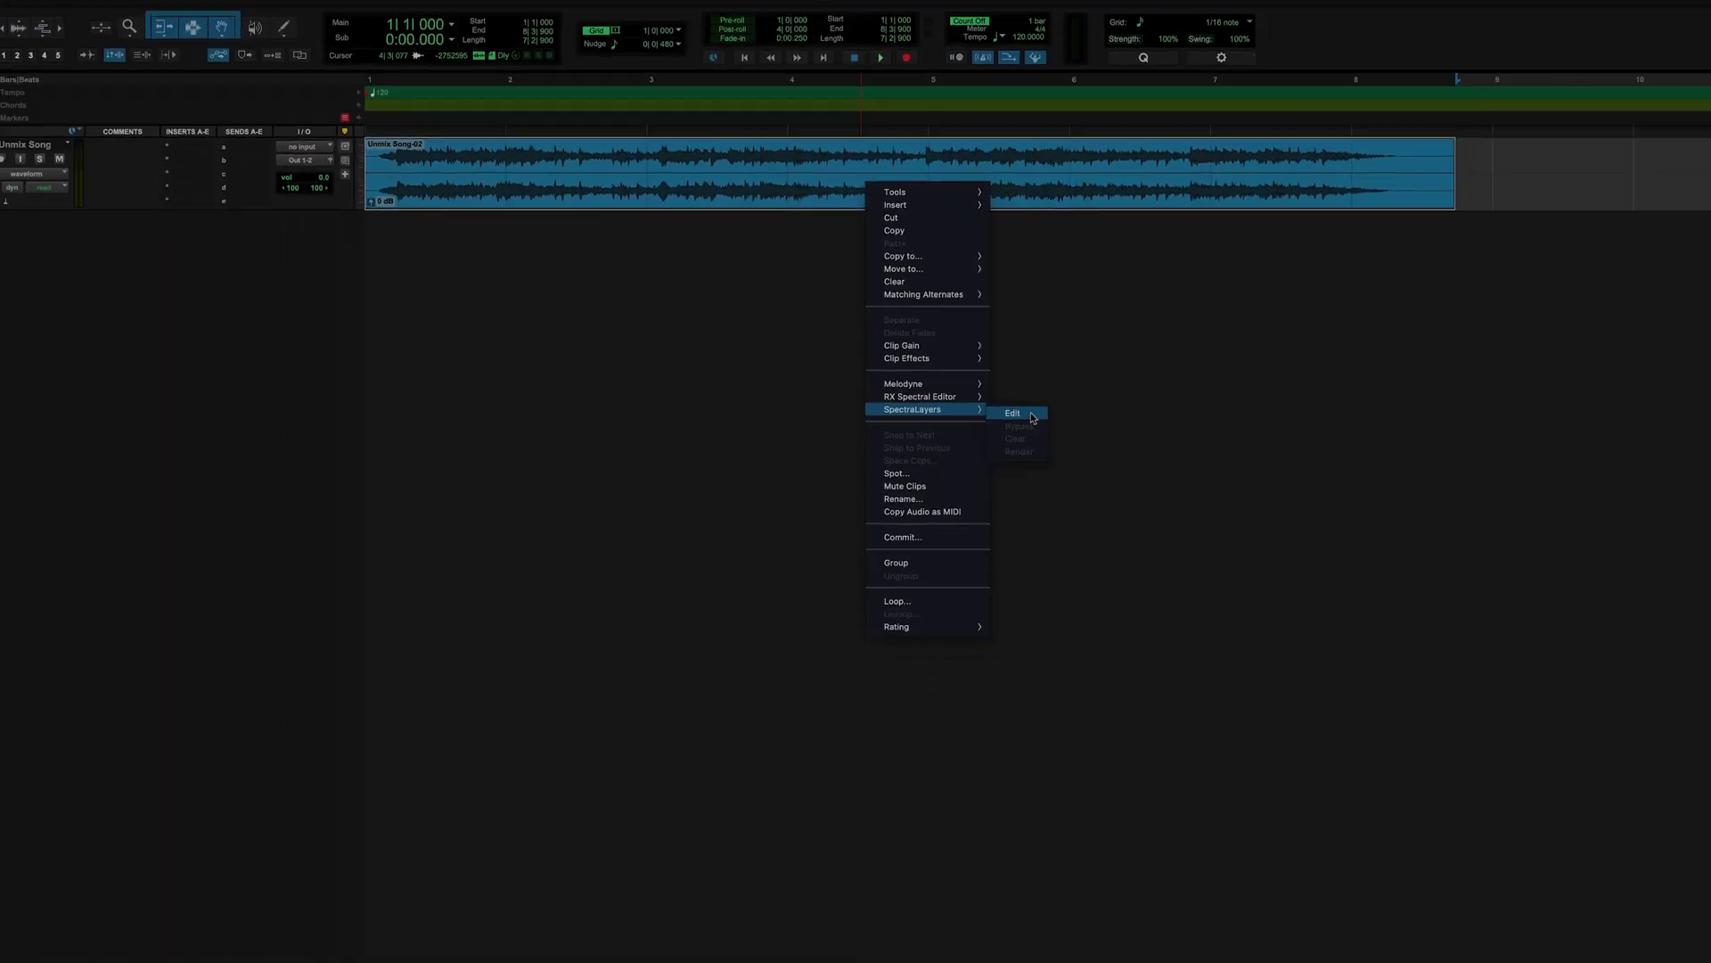
pyautogui.click(1120, 502)
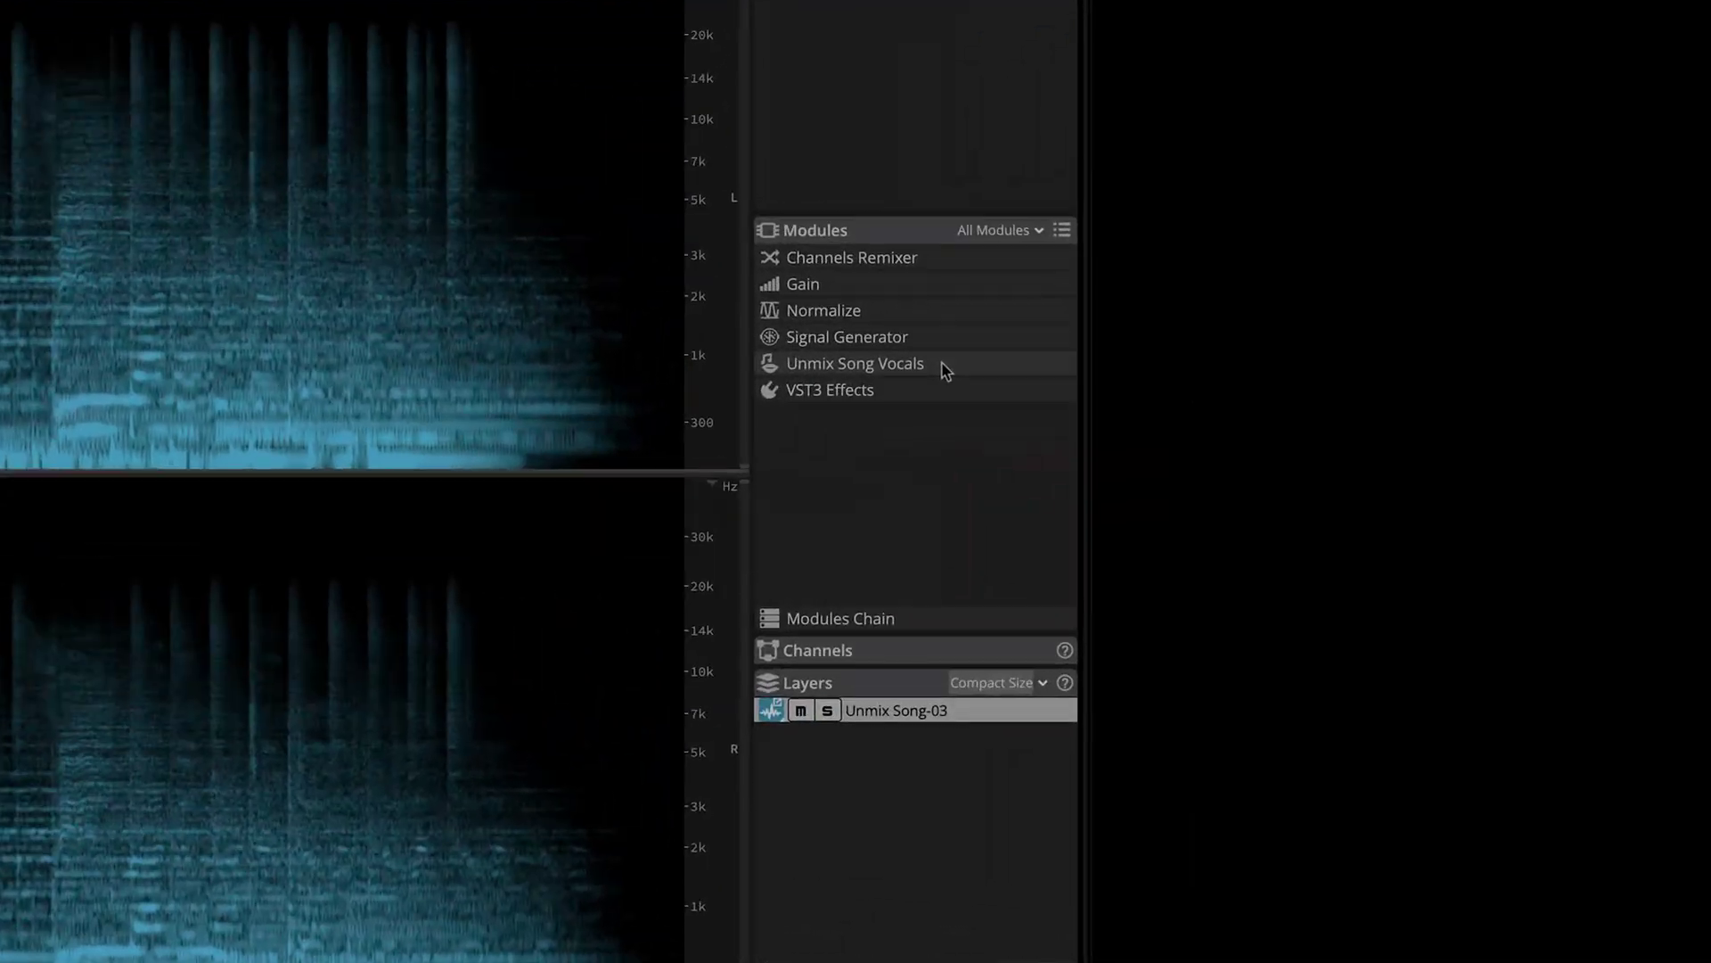
# - Apply Unmix Song Vocals to the clip, then solo and play the Vocals layer
pyautogui.click(1518, 541)
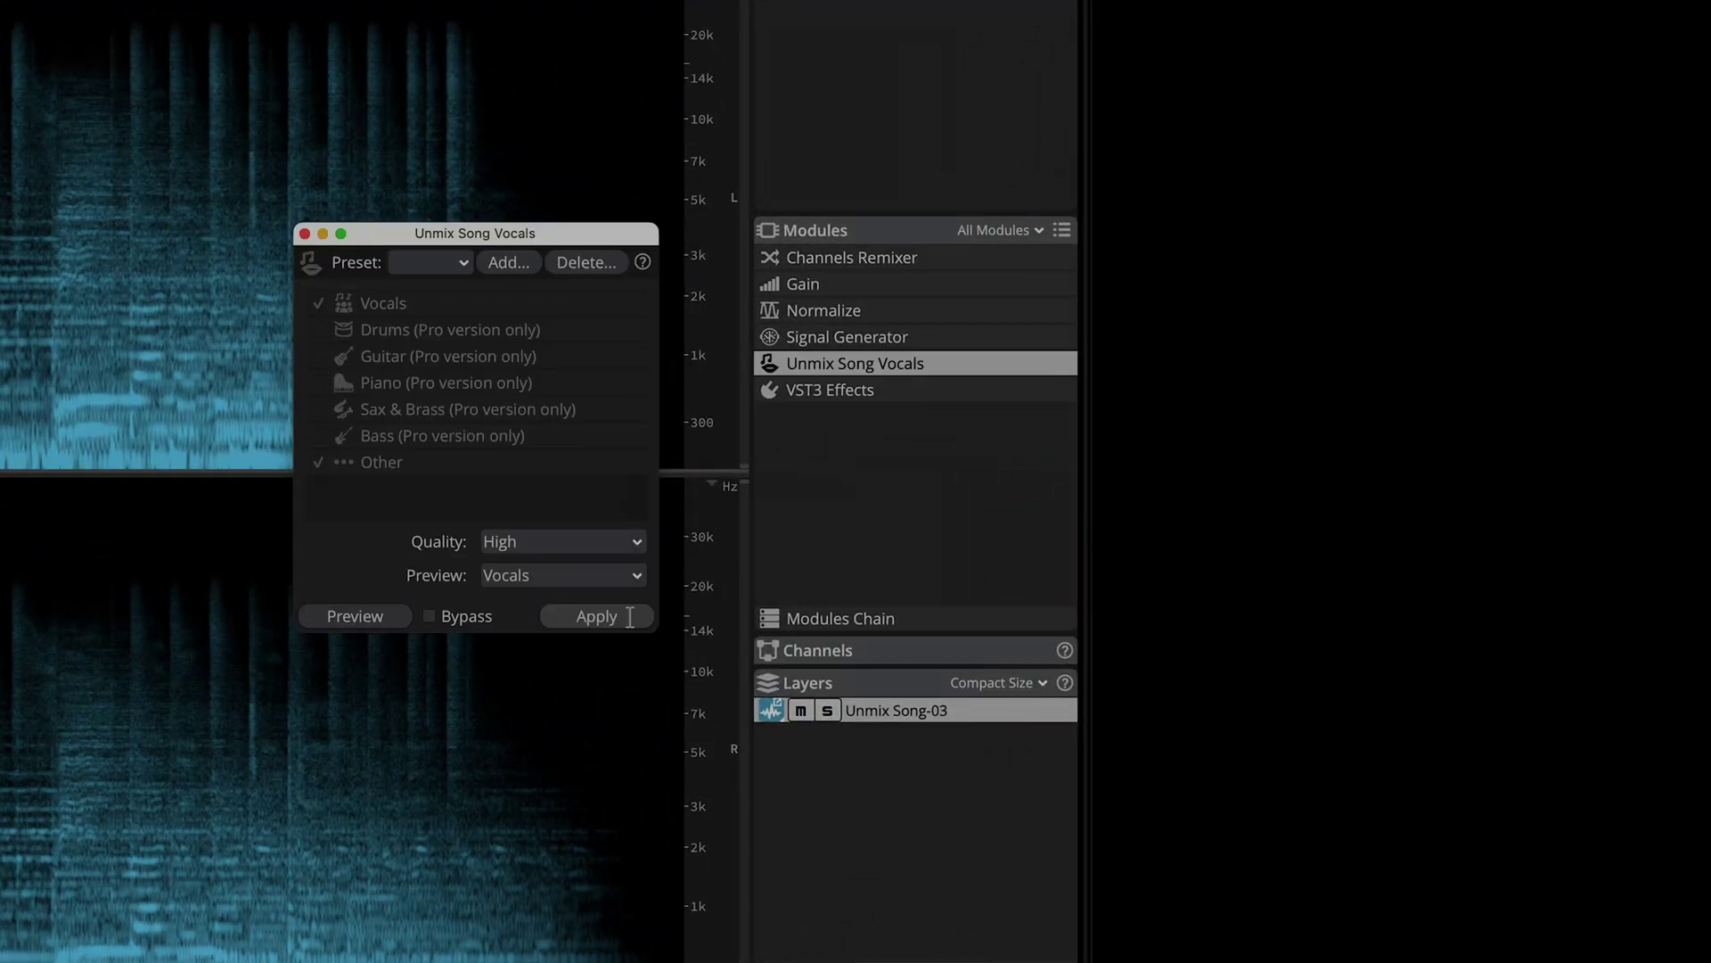
pyautogui.click(630, 617)
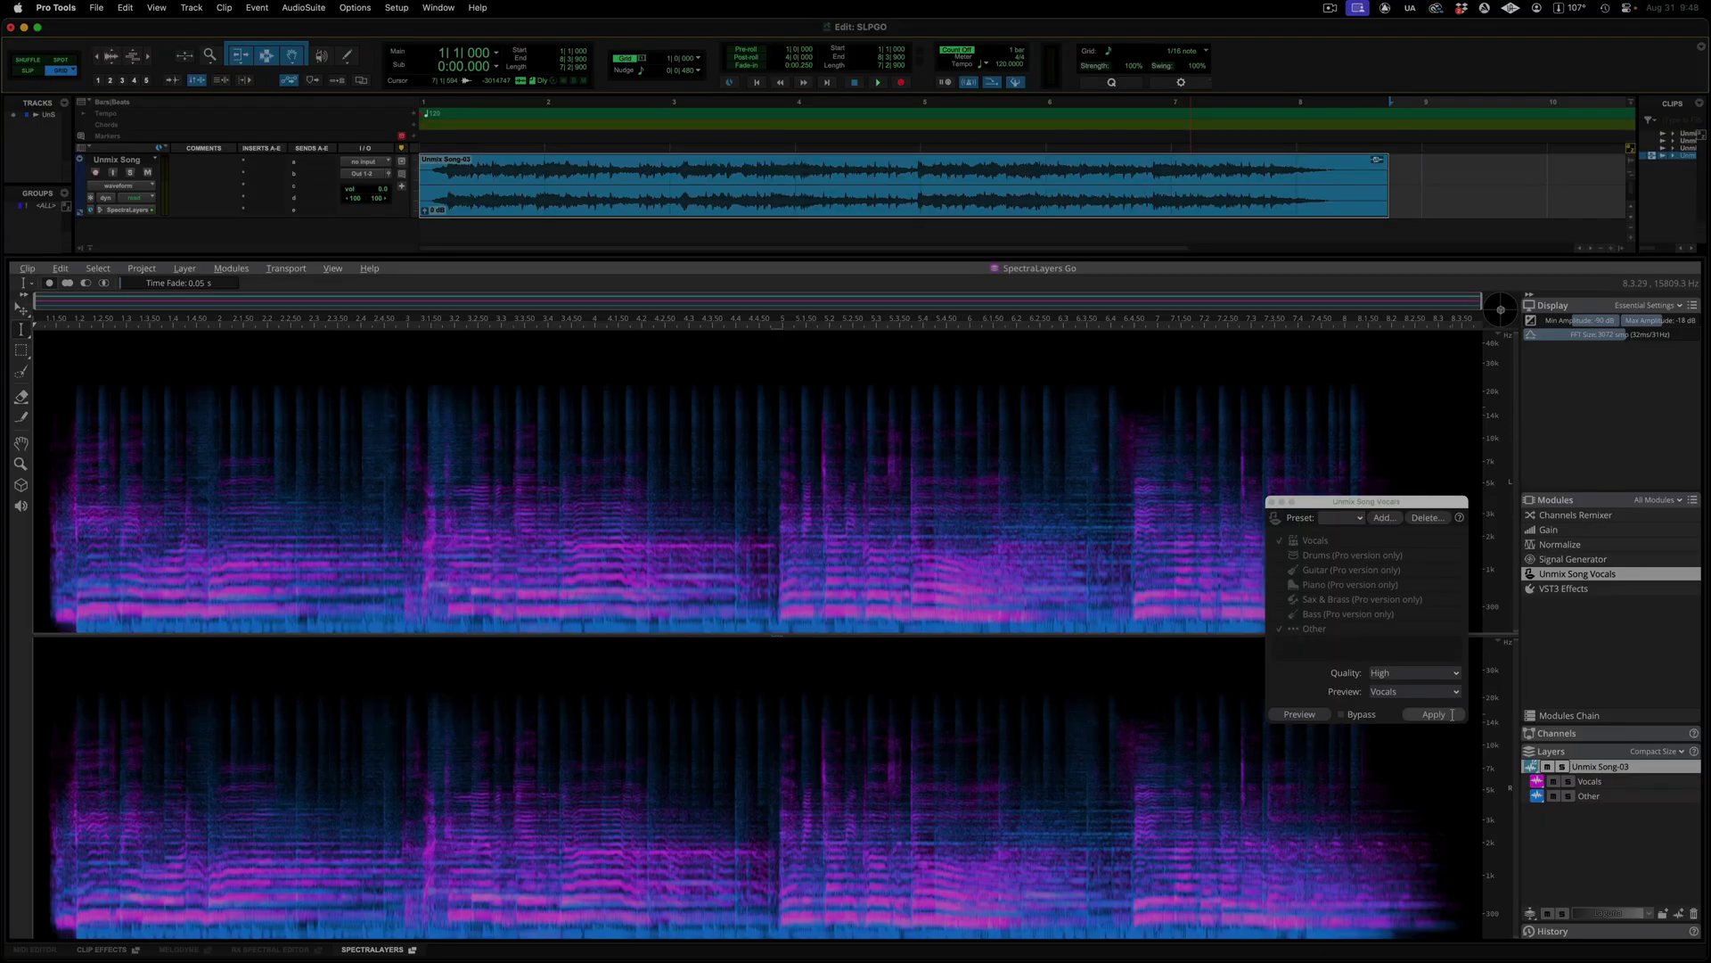
pyautogui.click(1568, 781)
pyautogui.press('space')
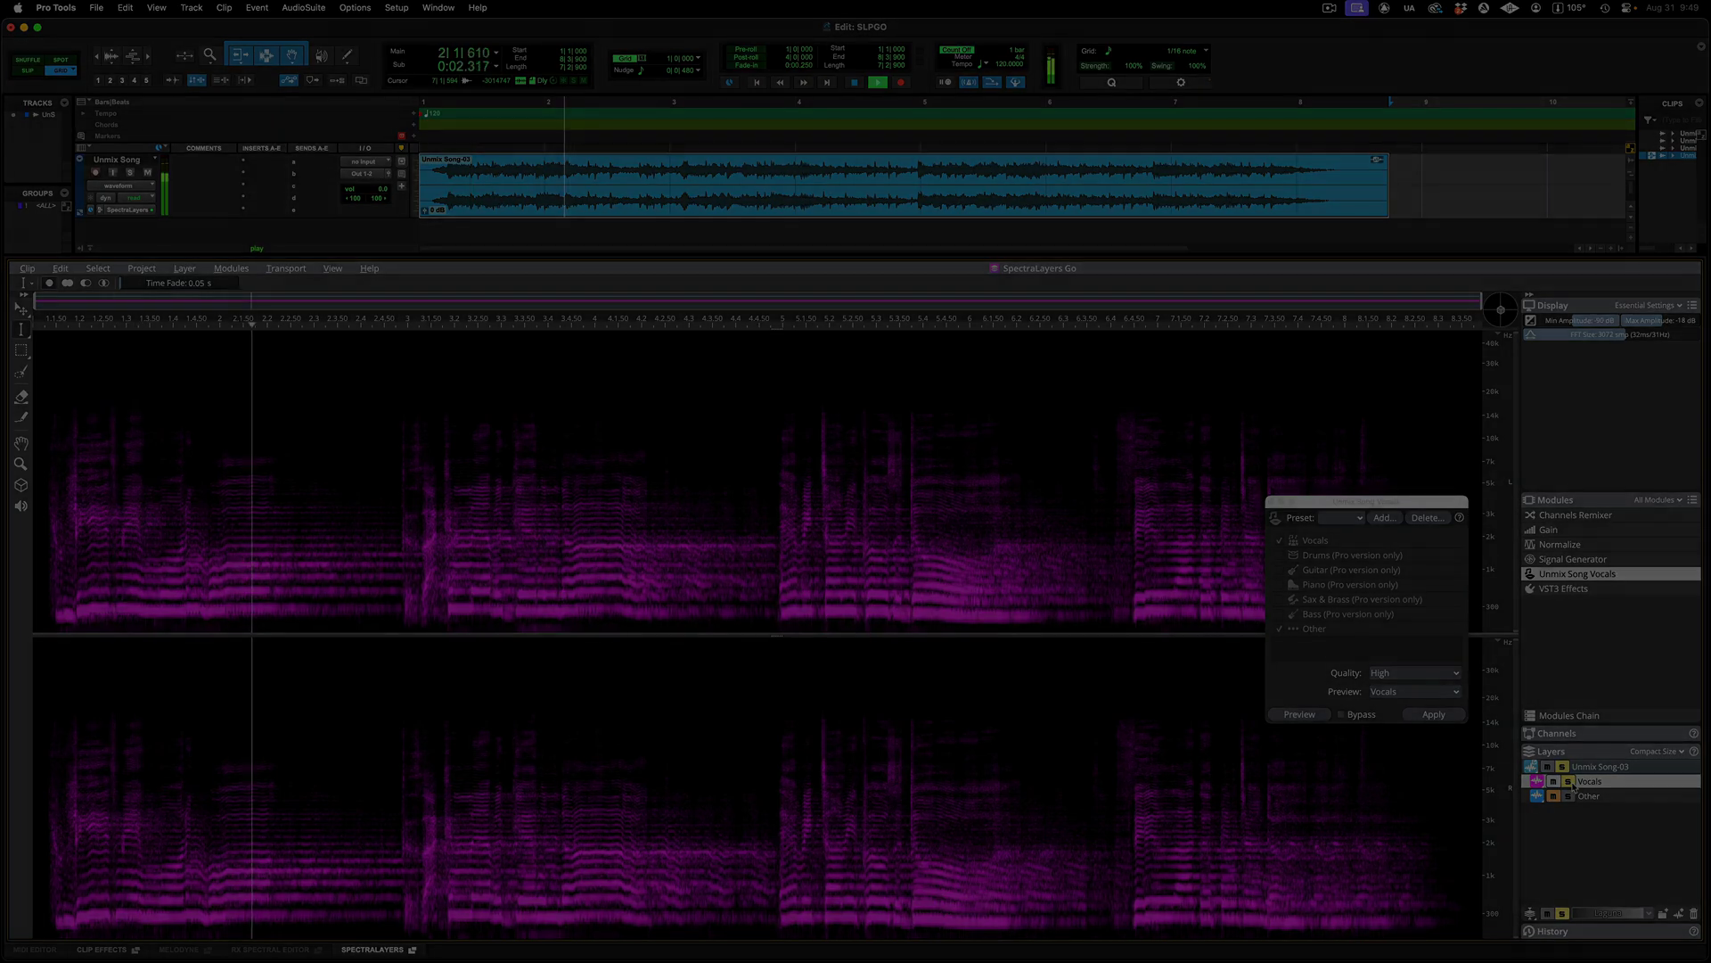